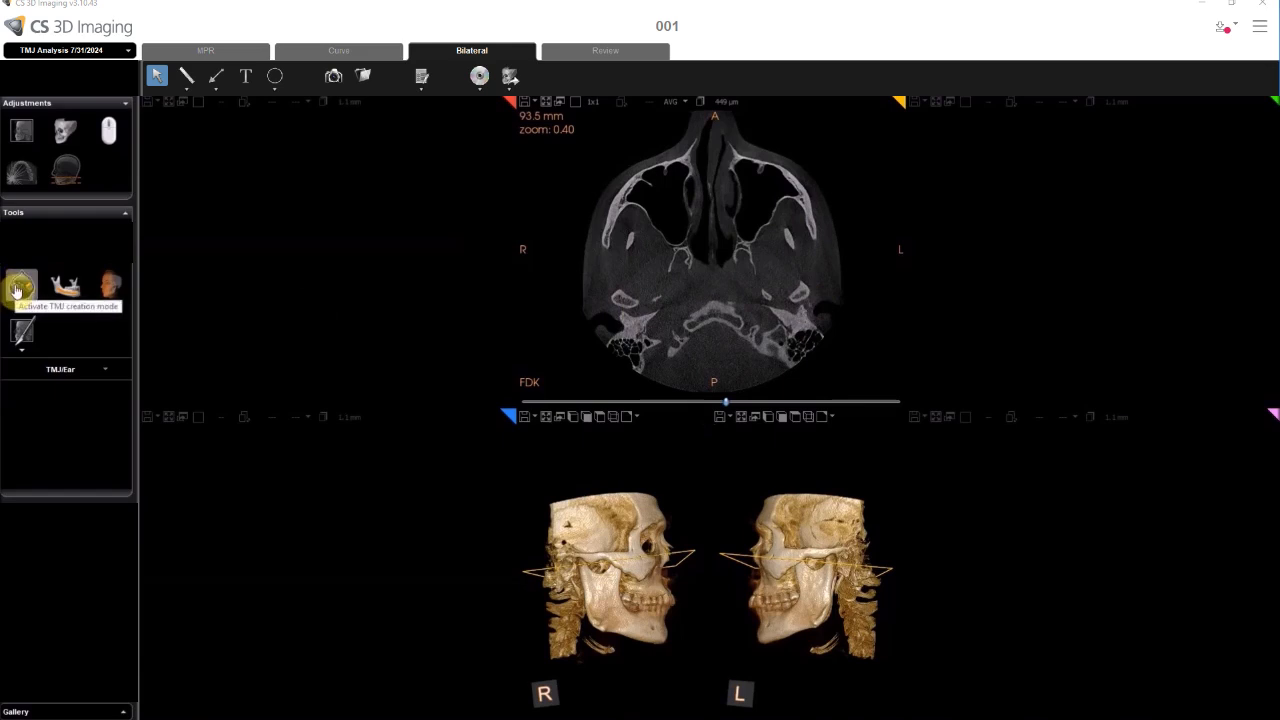
- Create a TMJ section across the right condyle in the axial view and centre the opposite crosshair on the left condyle
left_click(19, 287)
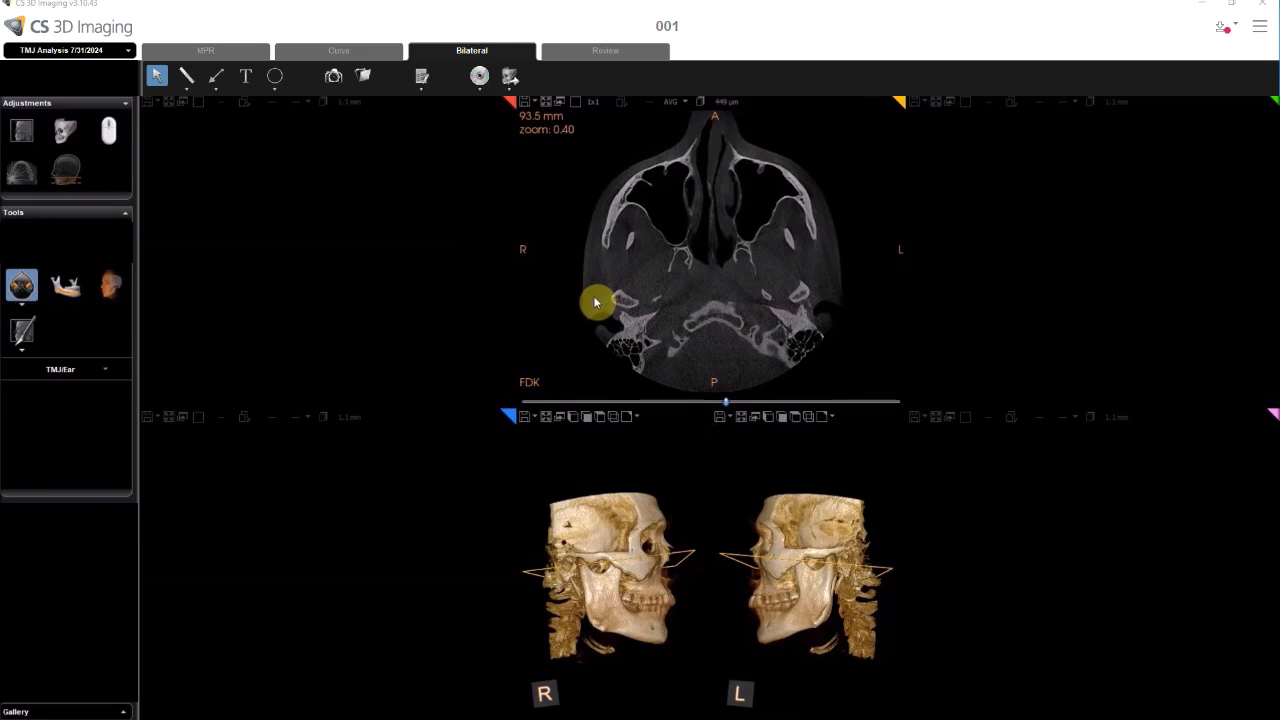
left_click_drag(594, 300, 661, 306)
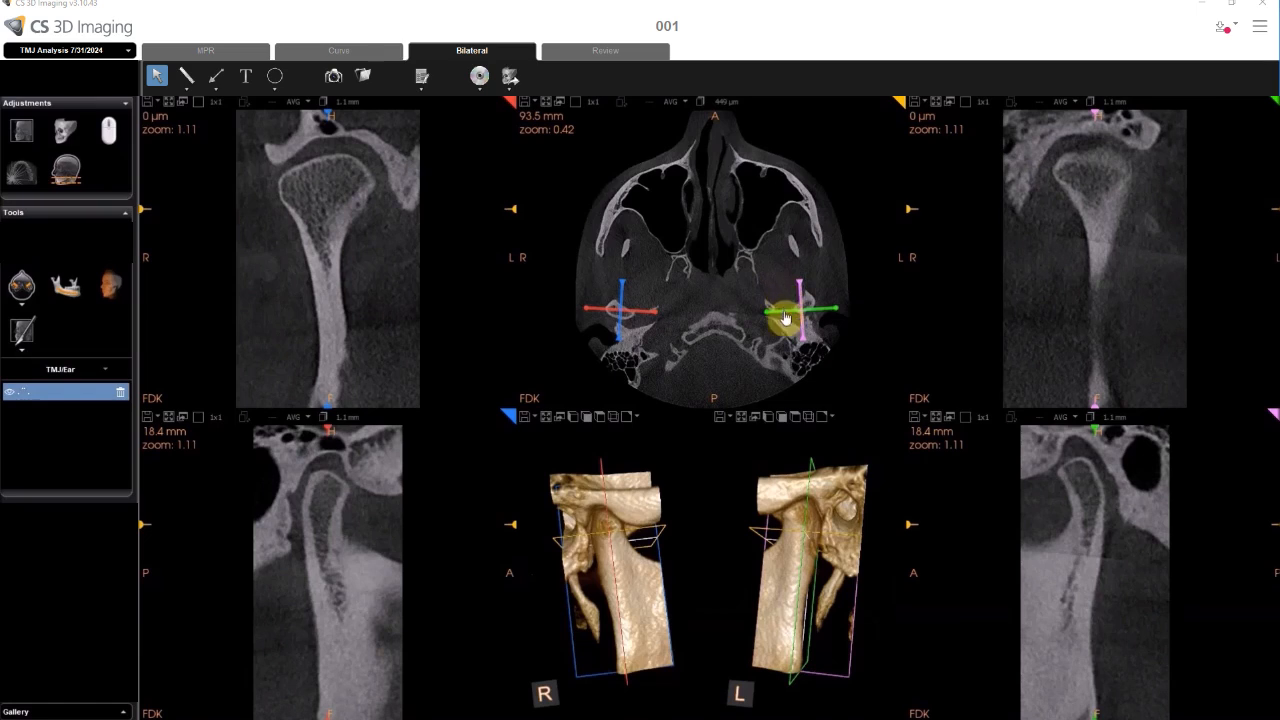
left_click_drag(786, 318, 791, 314)
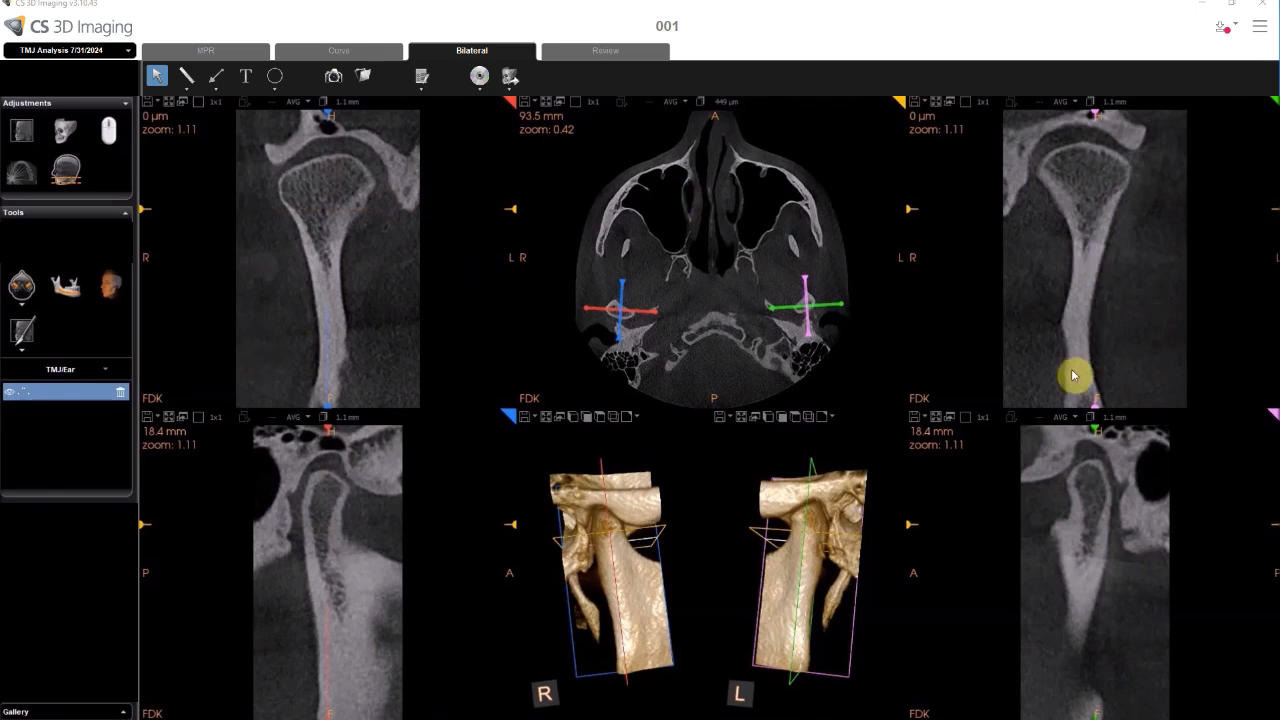
- Lengthen the sagittal slice lines through both condyles in the axial view and fine-tune the right condyle's coronal line
mouse_move(791, 566)
left_mouse_down()
mouse_move(826, 562)
mouse_move(783, 577)
left_mouse_up()
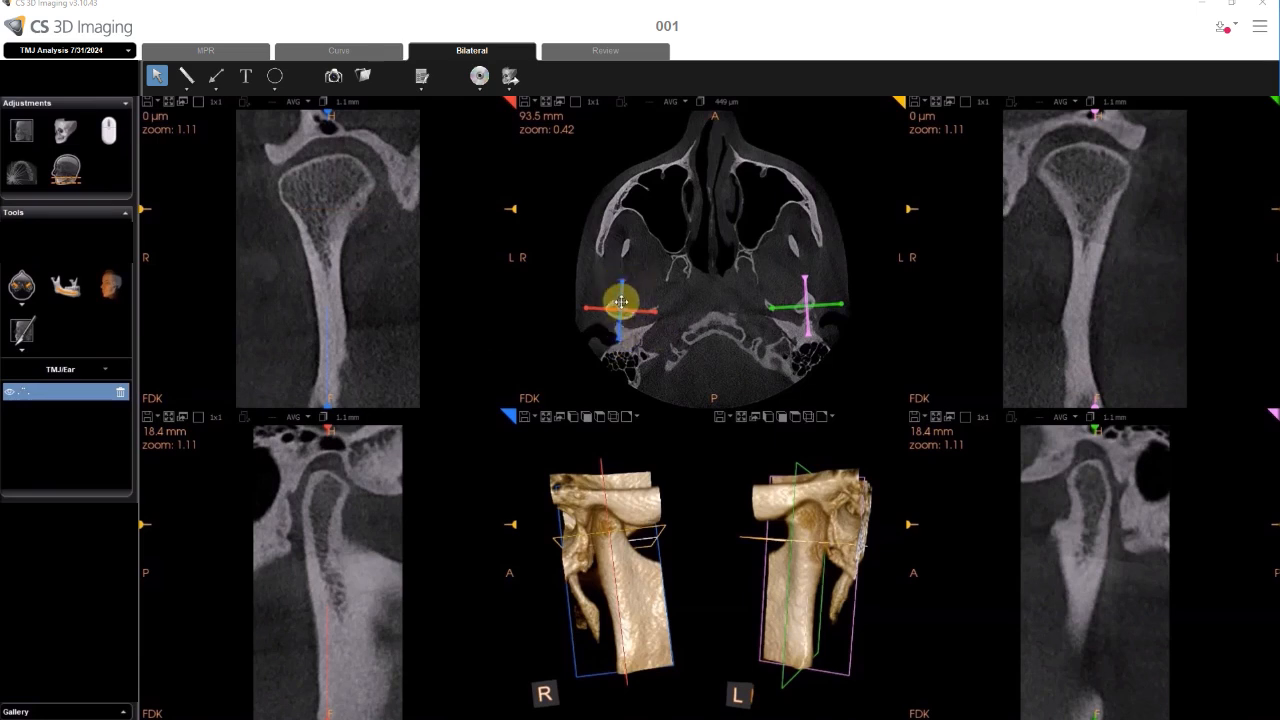
left_click_drag(616, 339, 618, 343)
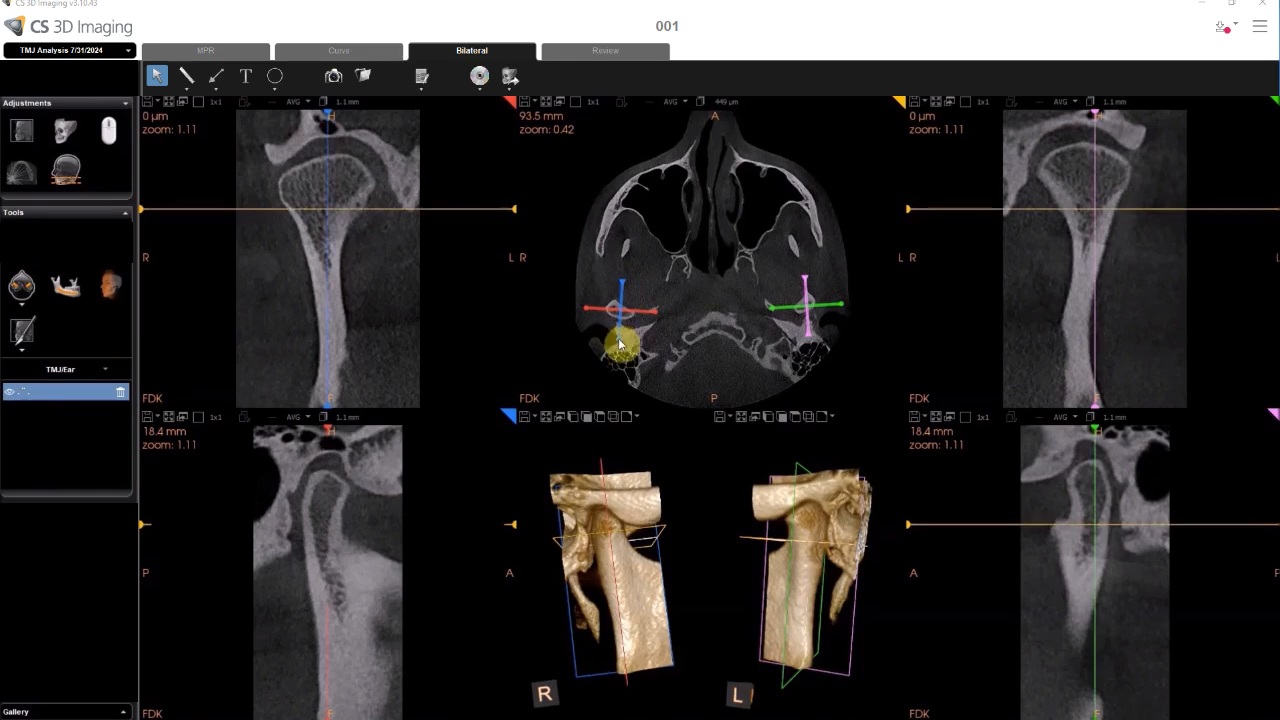
left_click_drag(619, 344, 624, 363)
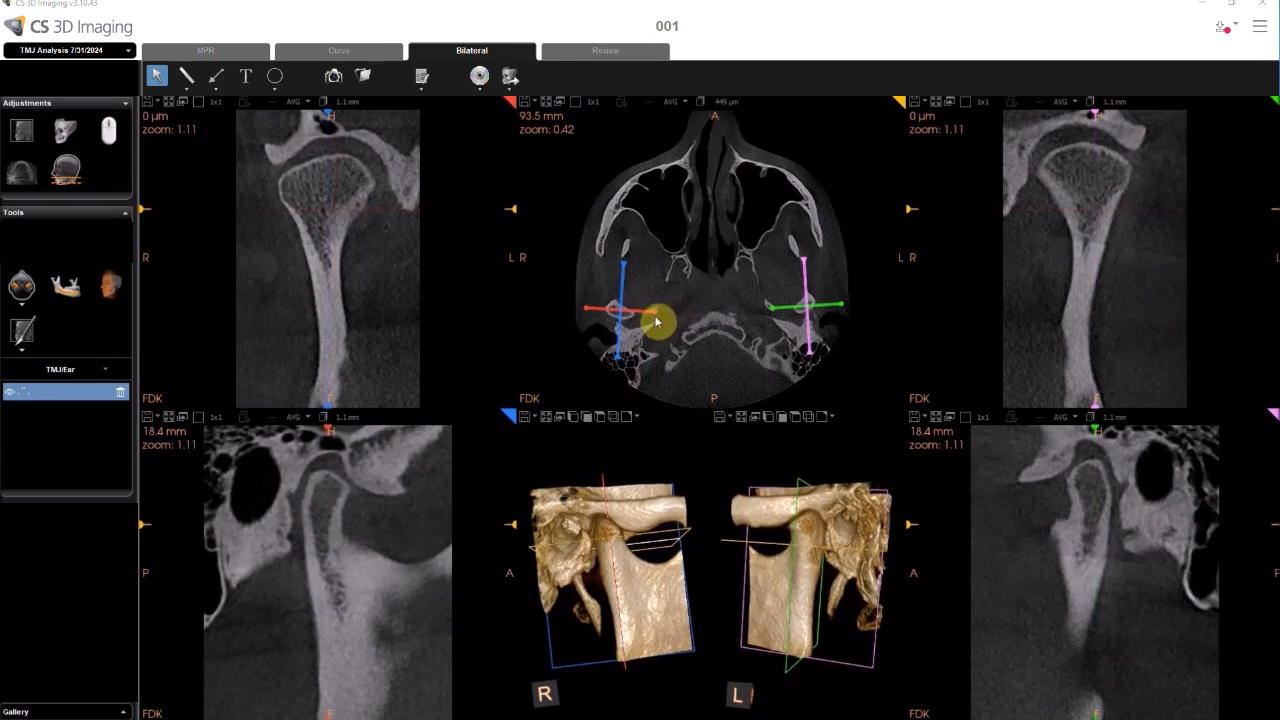
mouse_move(654, 312)
left_mouse_down()
mouse_move(678, 311)
mouse_move(654, 318)
mouse_move(651, 295)
mouse_move(657, 327)
mouse_move(656, 311)
left_mouse_up()
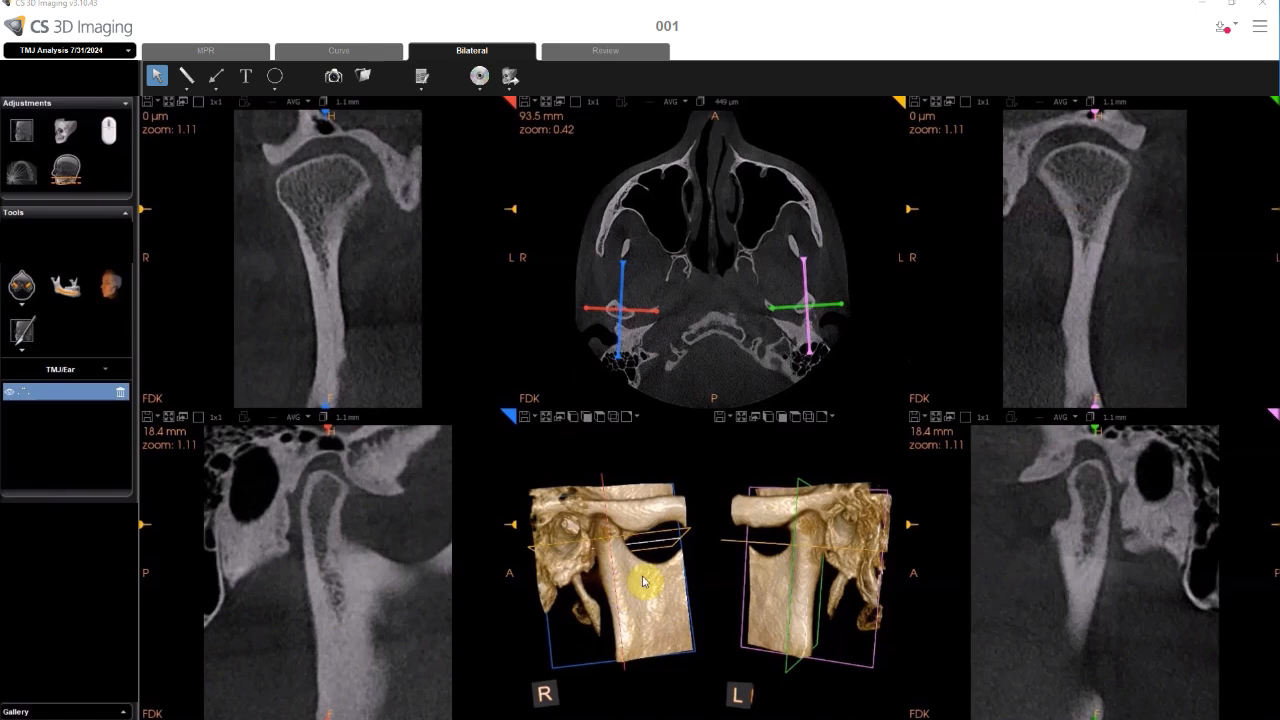
- Enlarge and rotate the right and left 3D renderings to inspect both condyles from an oblique angle
scroll(643, 581, "up", 5)
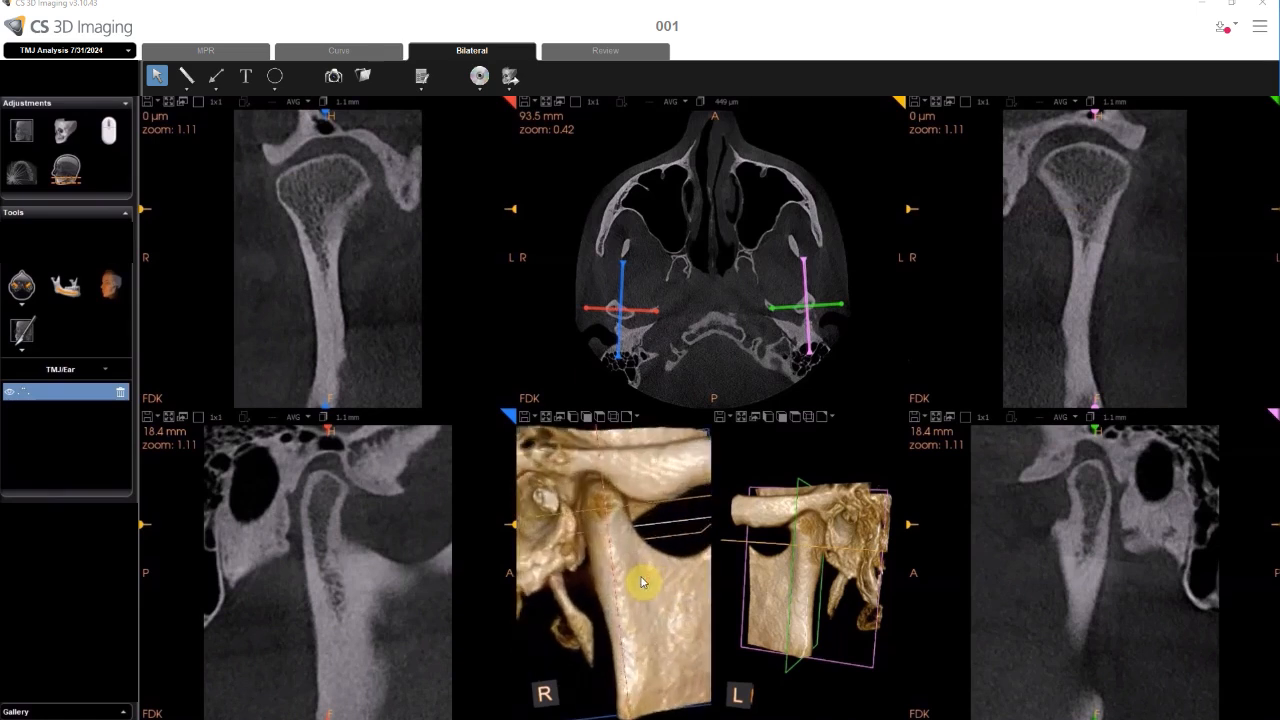
left_click_drag(674, 571, 652, 521)
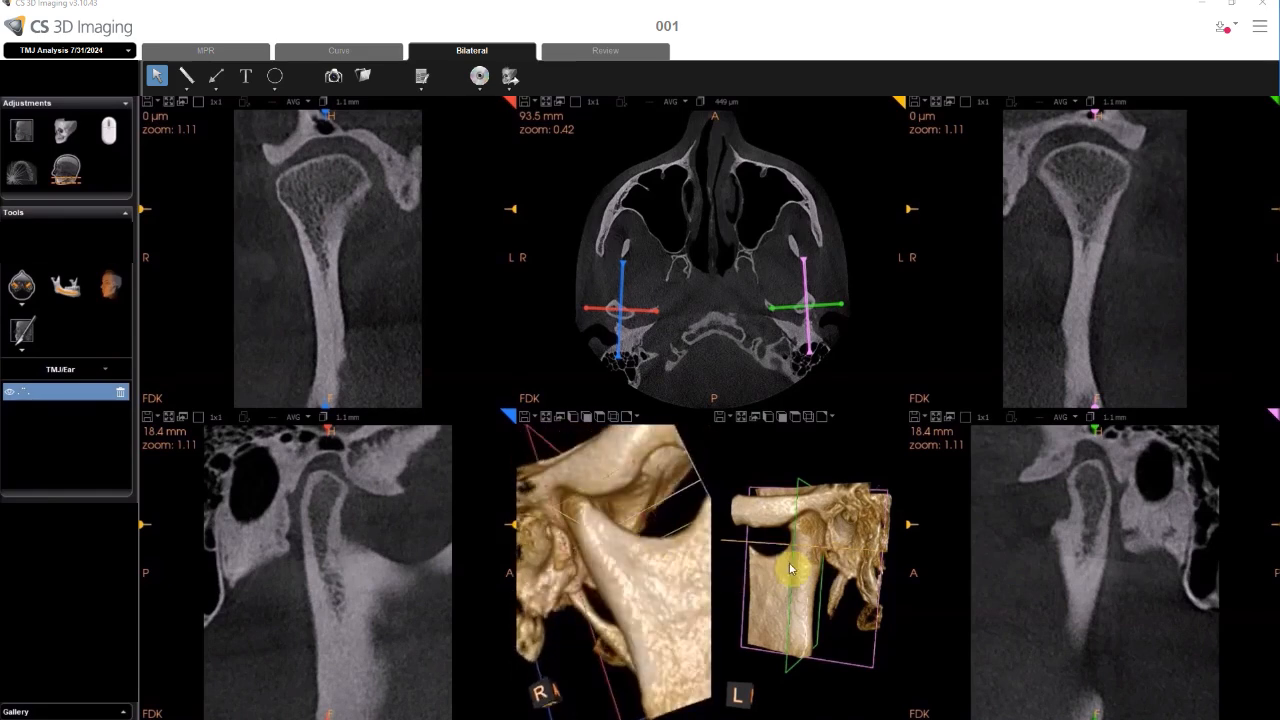
left_click_drag(790, 569, 810, 488)
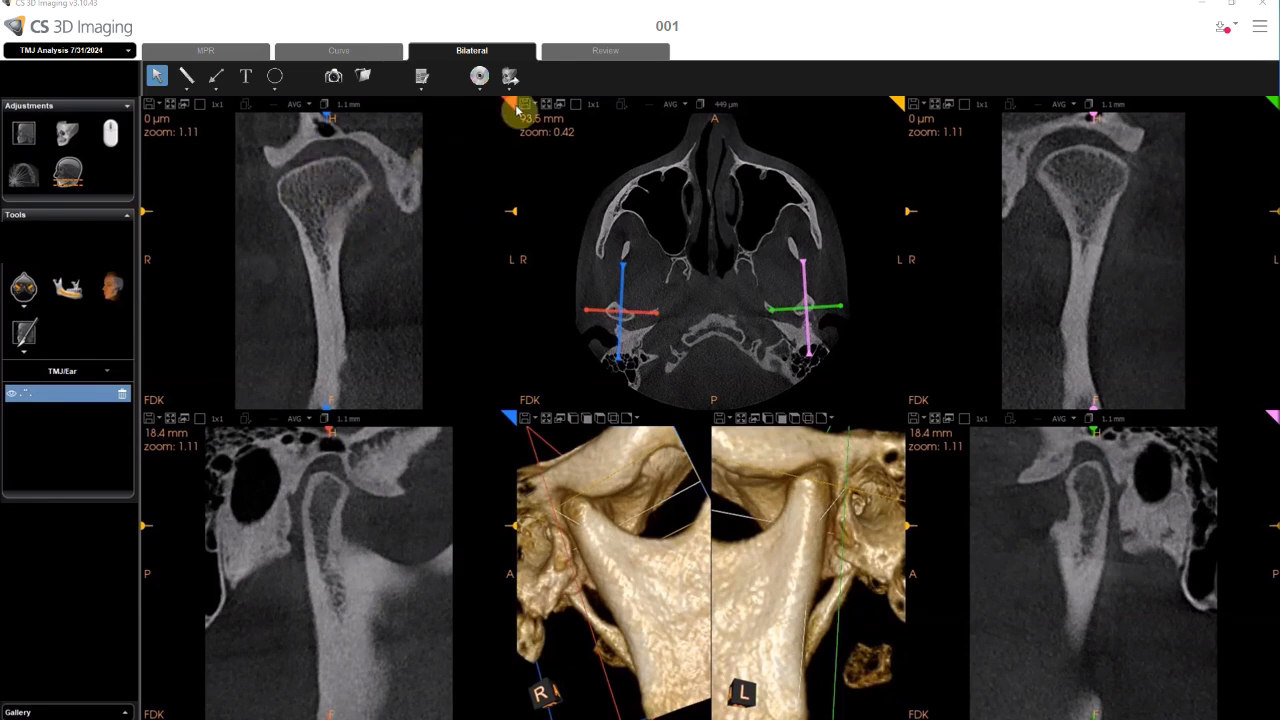
- Step through the right condyle's coronal slices and leave the coronal slice at -900 µm
left_click(327, 430)
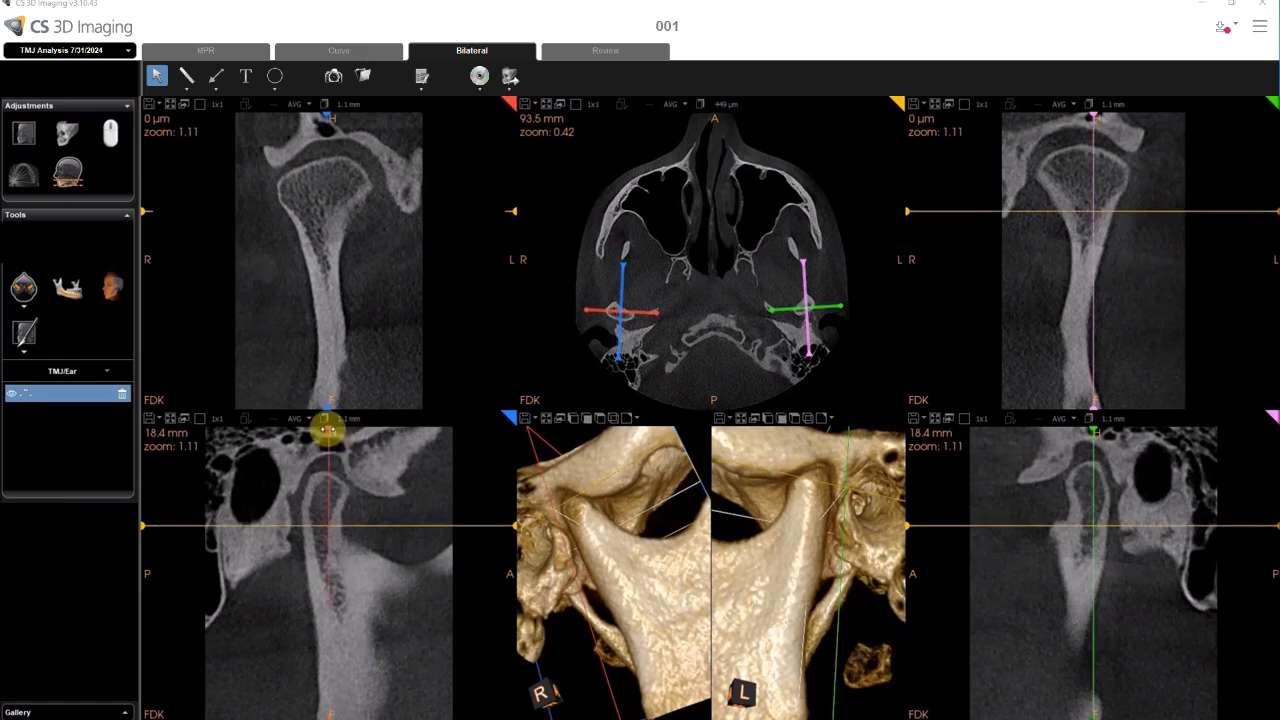
mouse_move(327, 430)
left_mouse_down()
mouse_move(351, 429)
mouse_move(298, 448)
mouse_move(346, 449)
mouse_move(329, 449)
left_mouse_up()
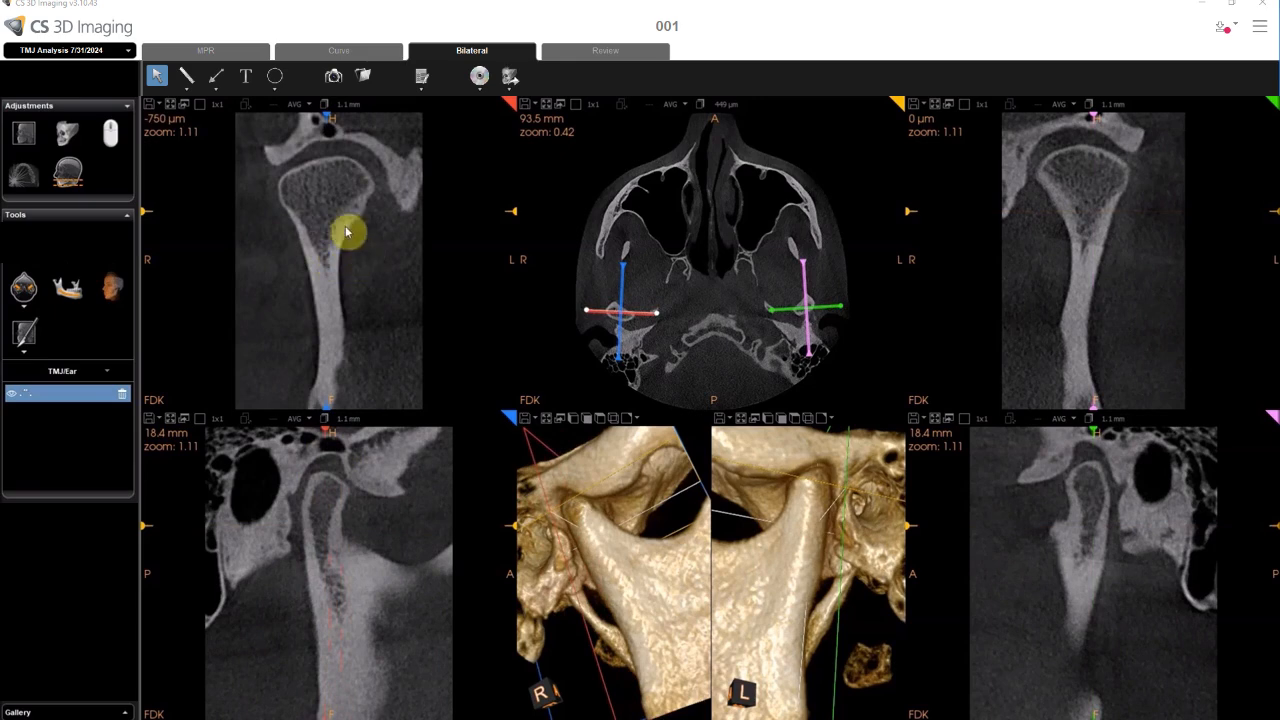
scroll(336, 228, "up", 5)
scroll(336, 228, "up", 6)
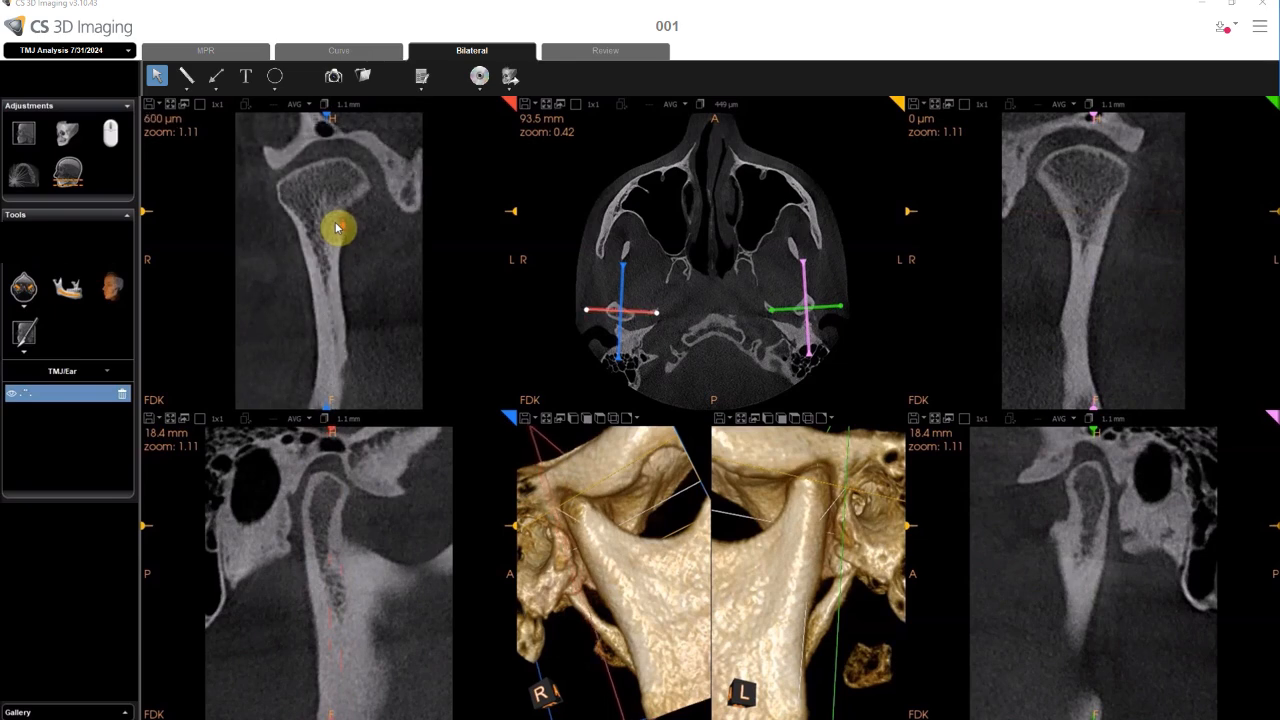
scroll(336, 228, "down", 12)
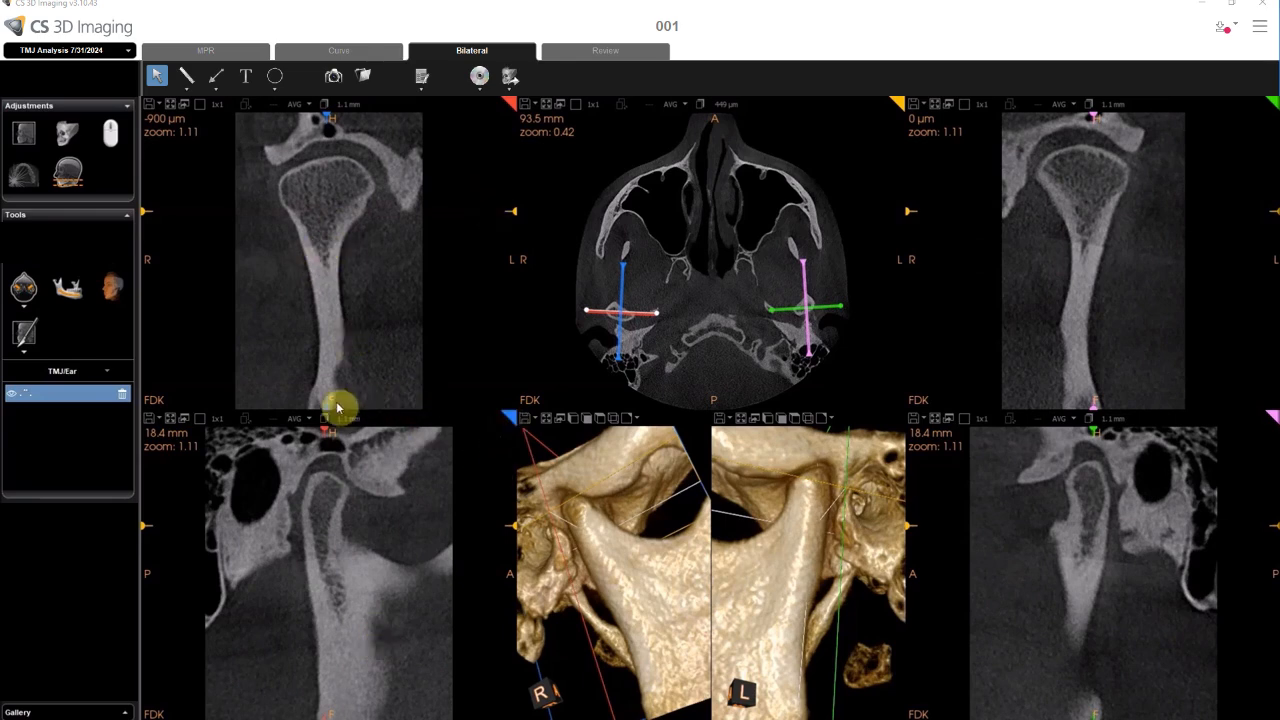
left_click_drag(326, 406, 324, 409)
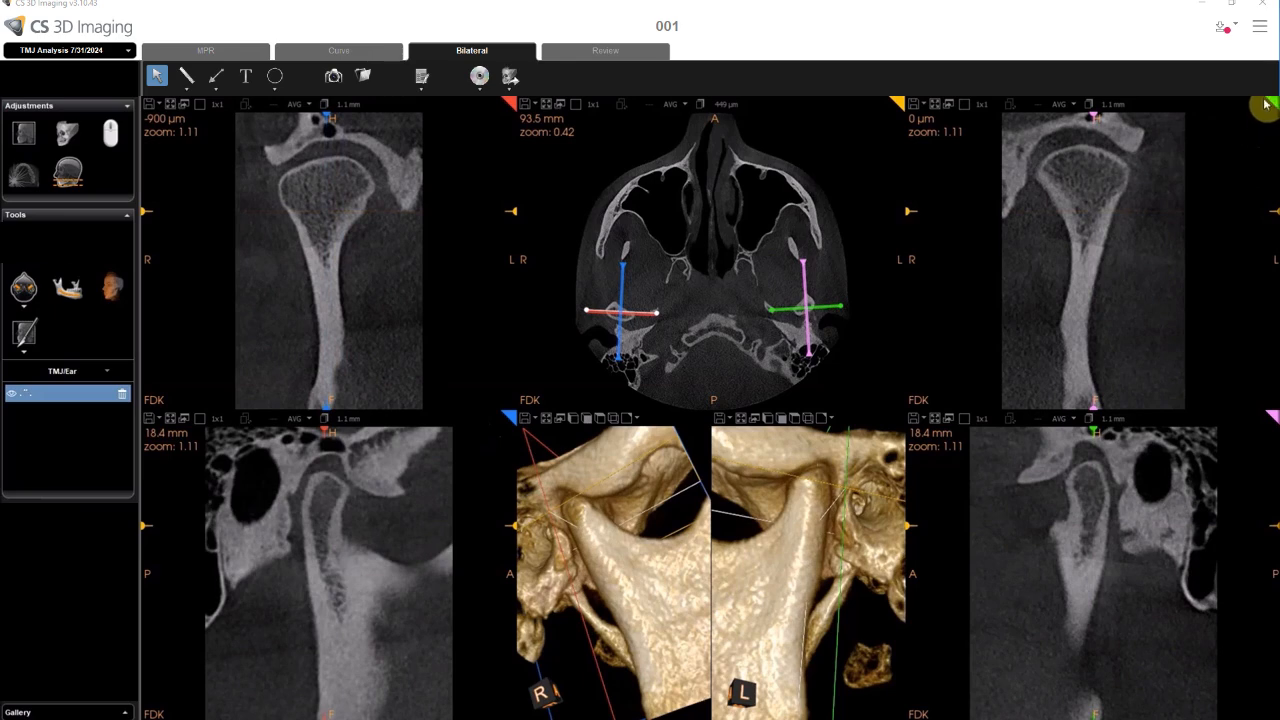
- Shift the left condyle's coronal slice to -1.1 mm and its sagittal slice to 22.8 mm
mouse_move(1090, 428)
left_mouse_down()
mouse_move(1106, 423)
mouse_move(1089, 431)
left_mouse_up()
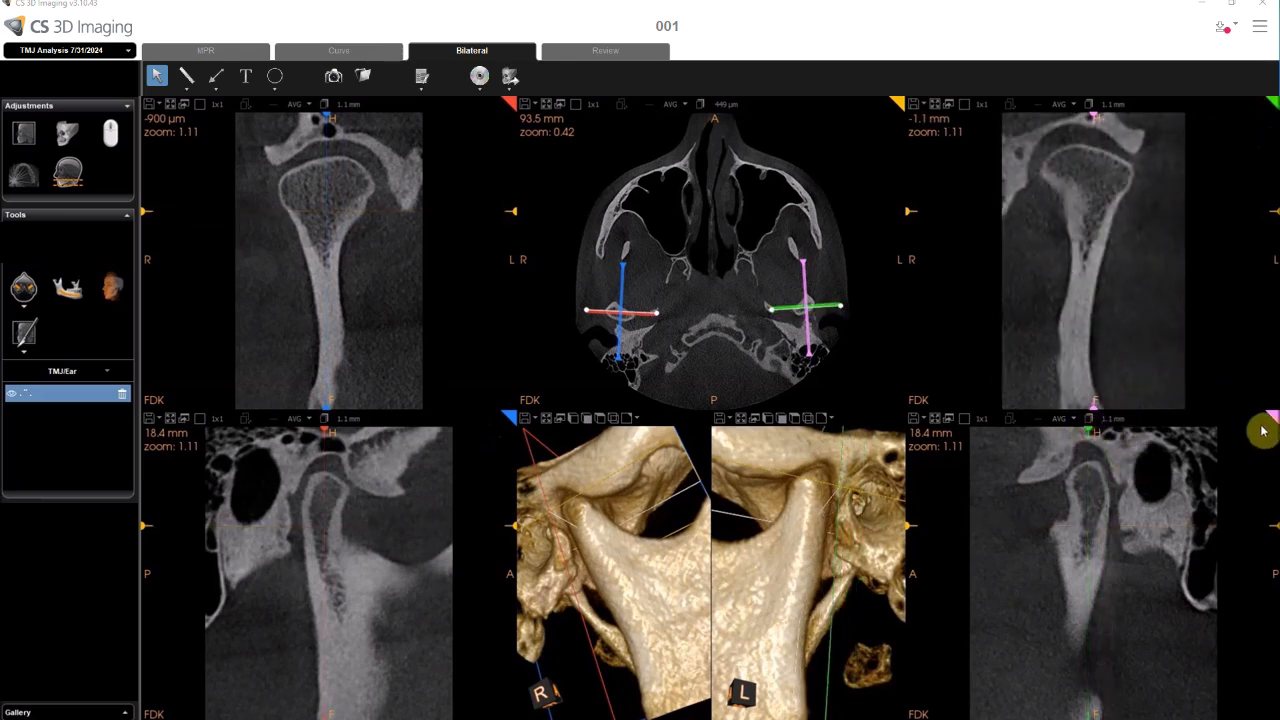
mouse_move(1094, 405)
left_mouse_down()
mouse_move(1063, 423)
mouse_move(1086, 414)
mouse_move(1074, 428)
left_mouse_up()
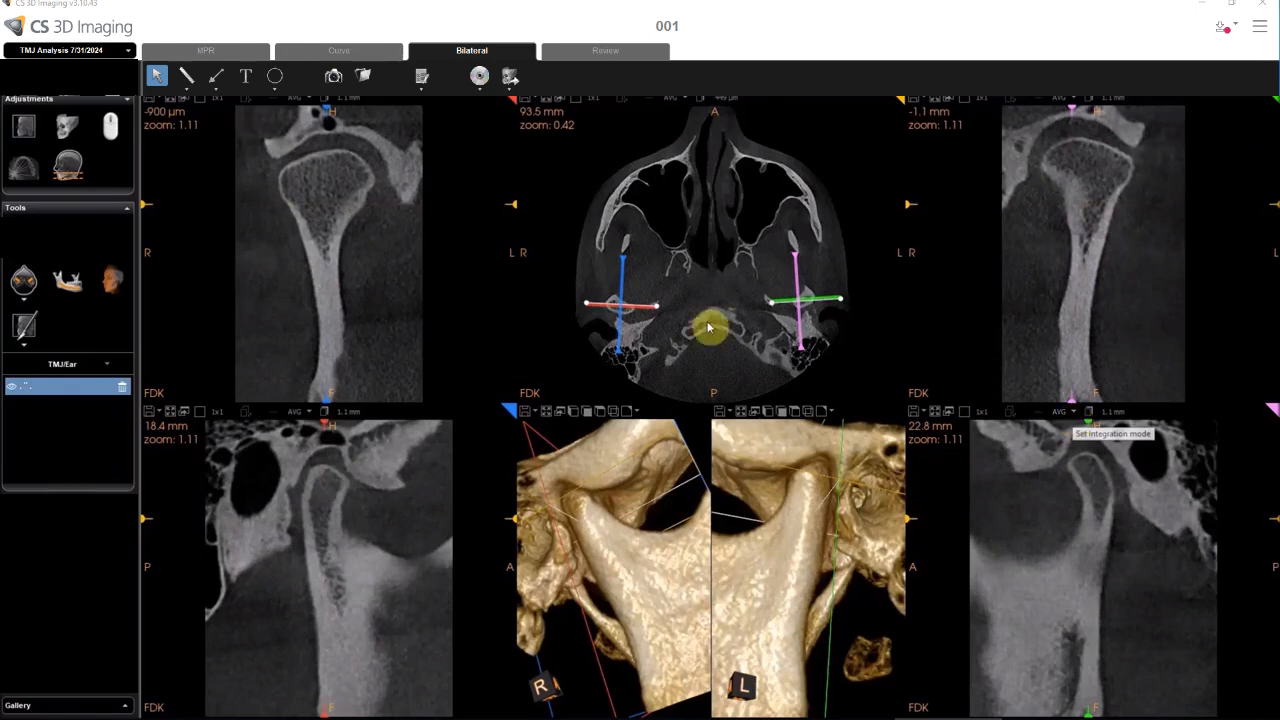
- Move the right coronal slice to -1.8 mm, then set the mouse wheel to Zoom and test it on that view
left_click(116, 142)
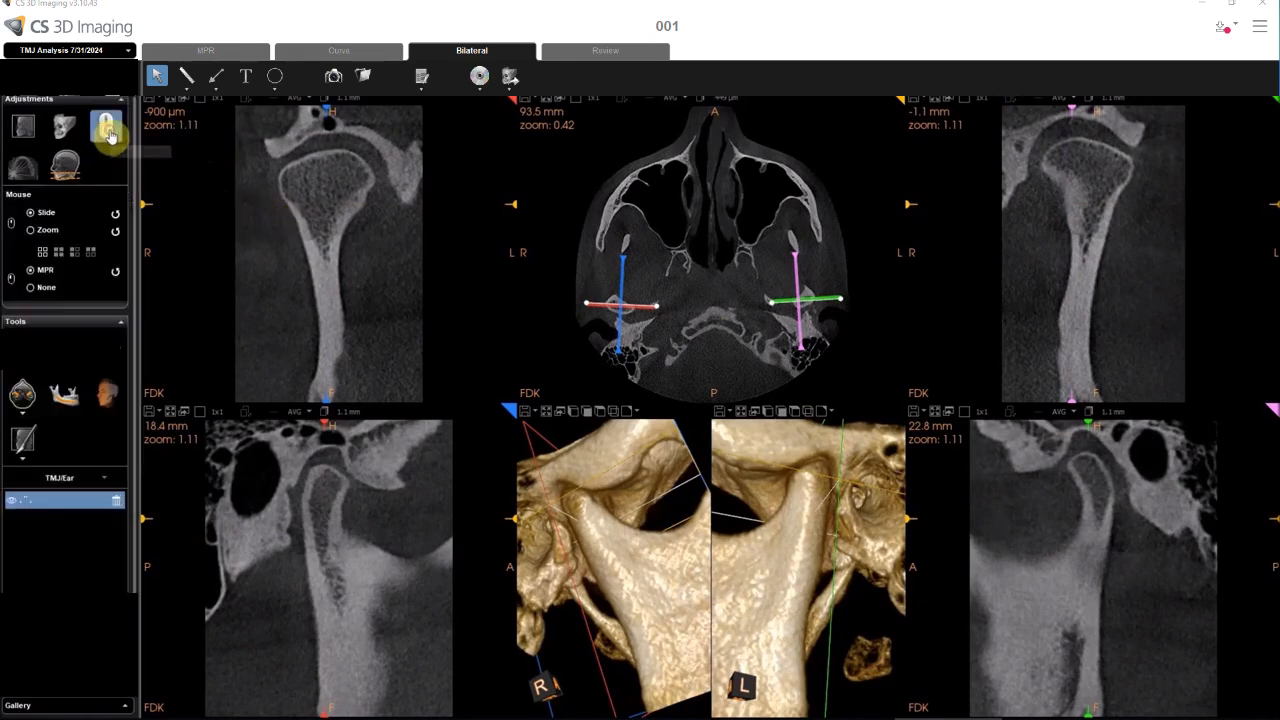
left_click_drag(320, 197, 316, 199)
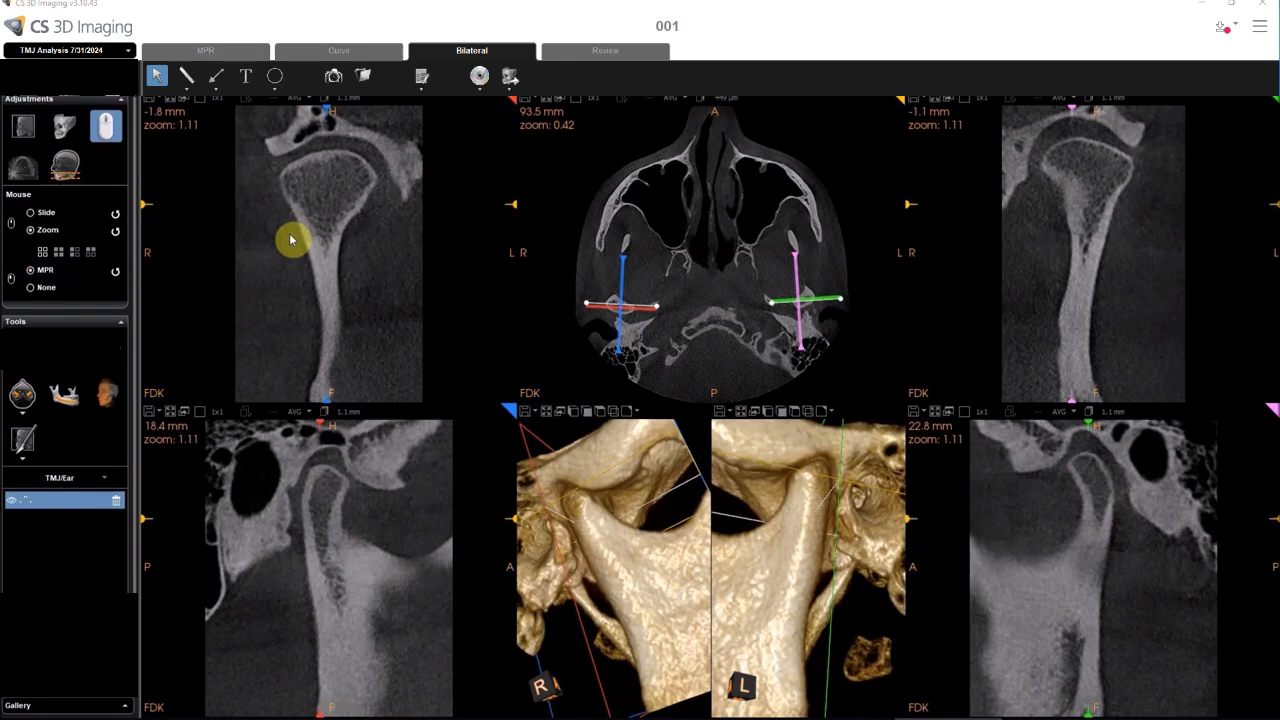
scroll(311, 240, "up", 4)
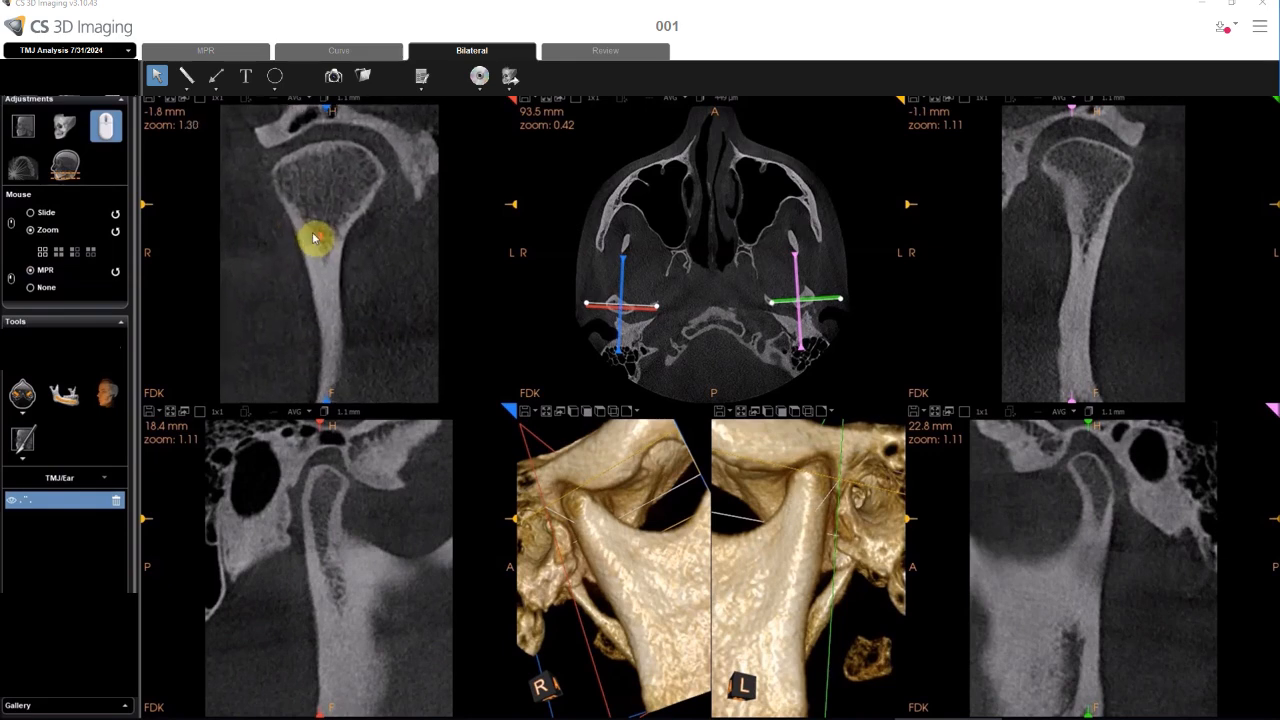
scroll(313, 238, "down", 2)
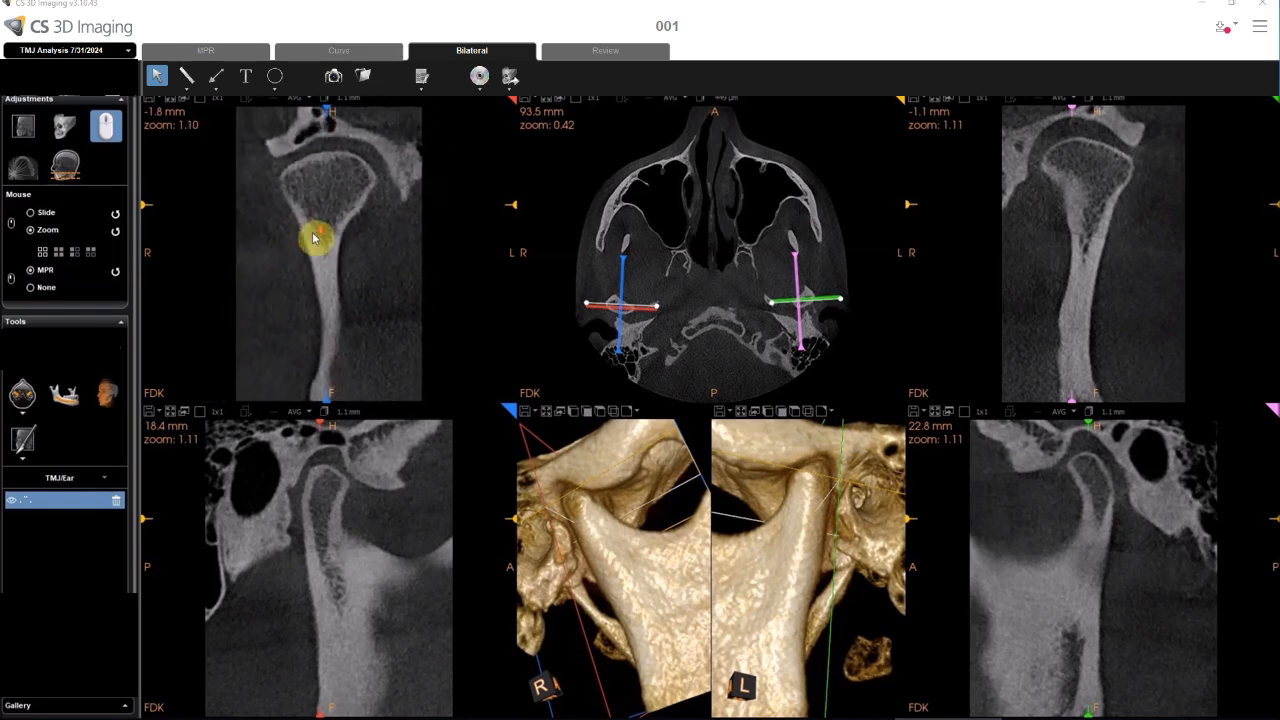
scroll(313, 238, "down", 3)
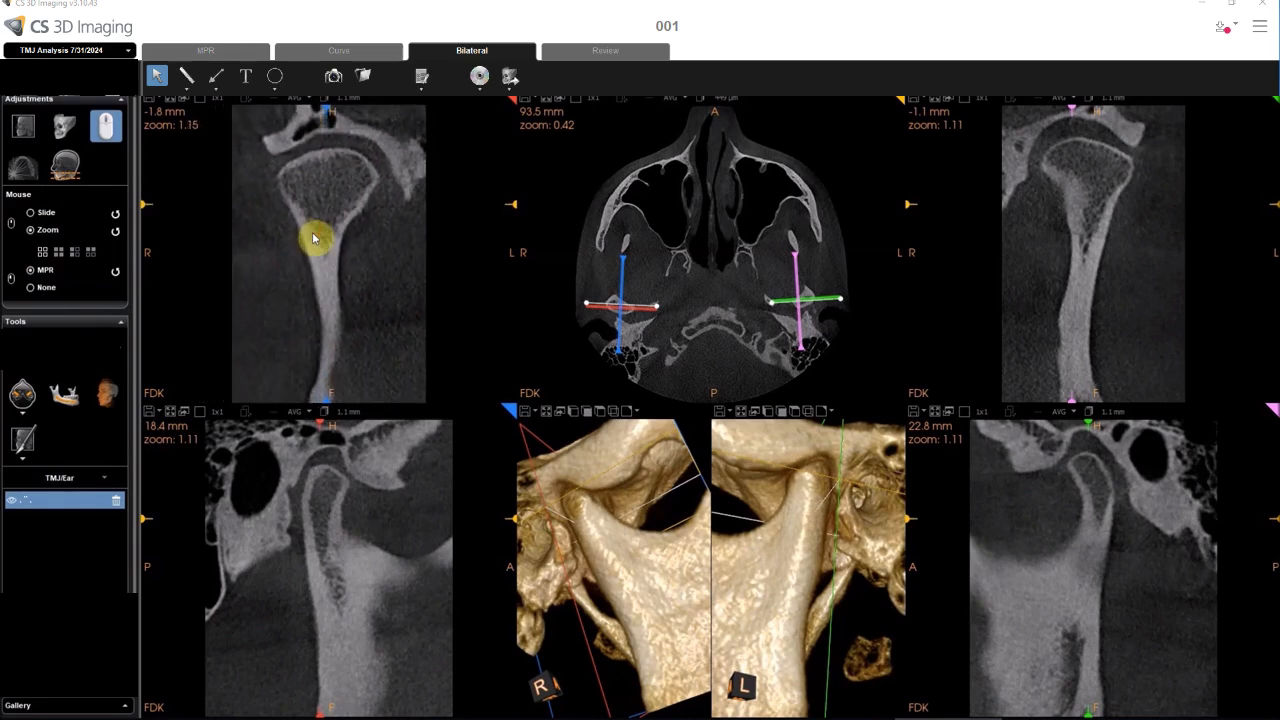
- Synchronize zoom across four views, magnify them to 1.70 and recentre both condyles in the coronal and sagittal views
left_click(57, 256)
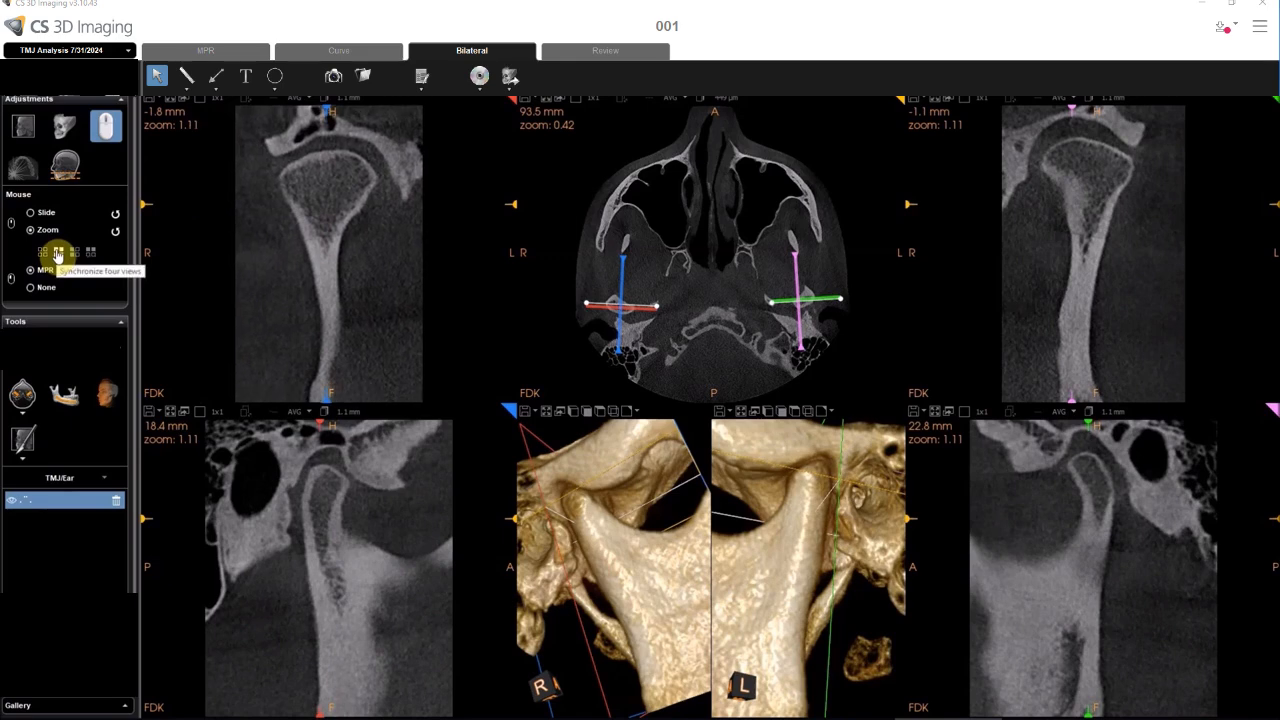
scroll(327, 230, "up", 3)
scroll(327, 230, "up", 1)
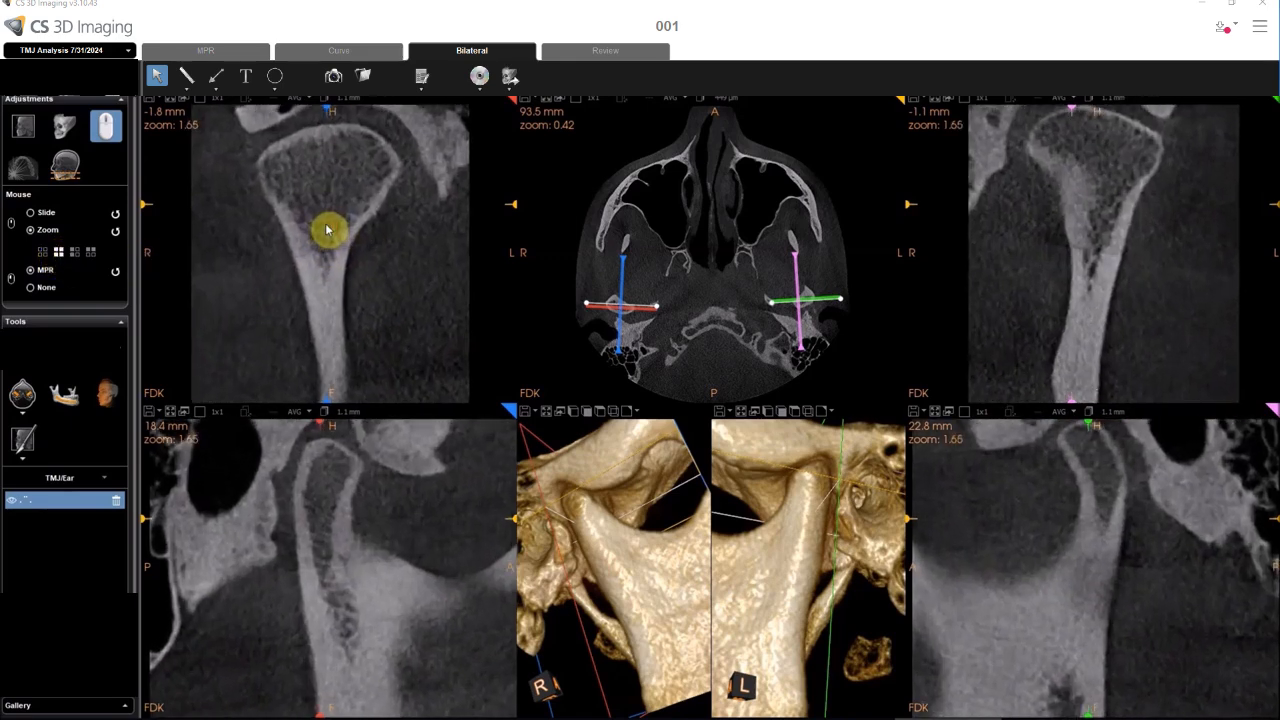
scroll(328, 226, "up", 1)
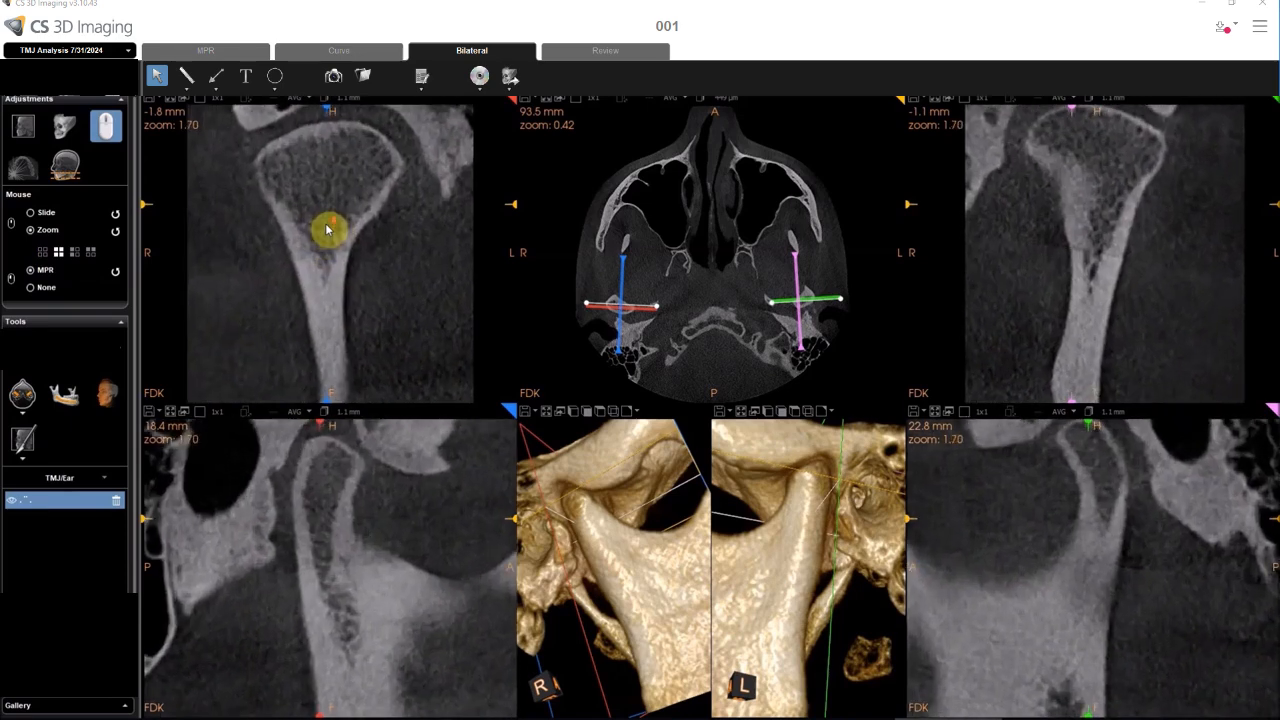
middle_click_drag(336, 190, 328, 240)
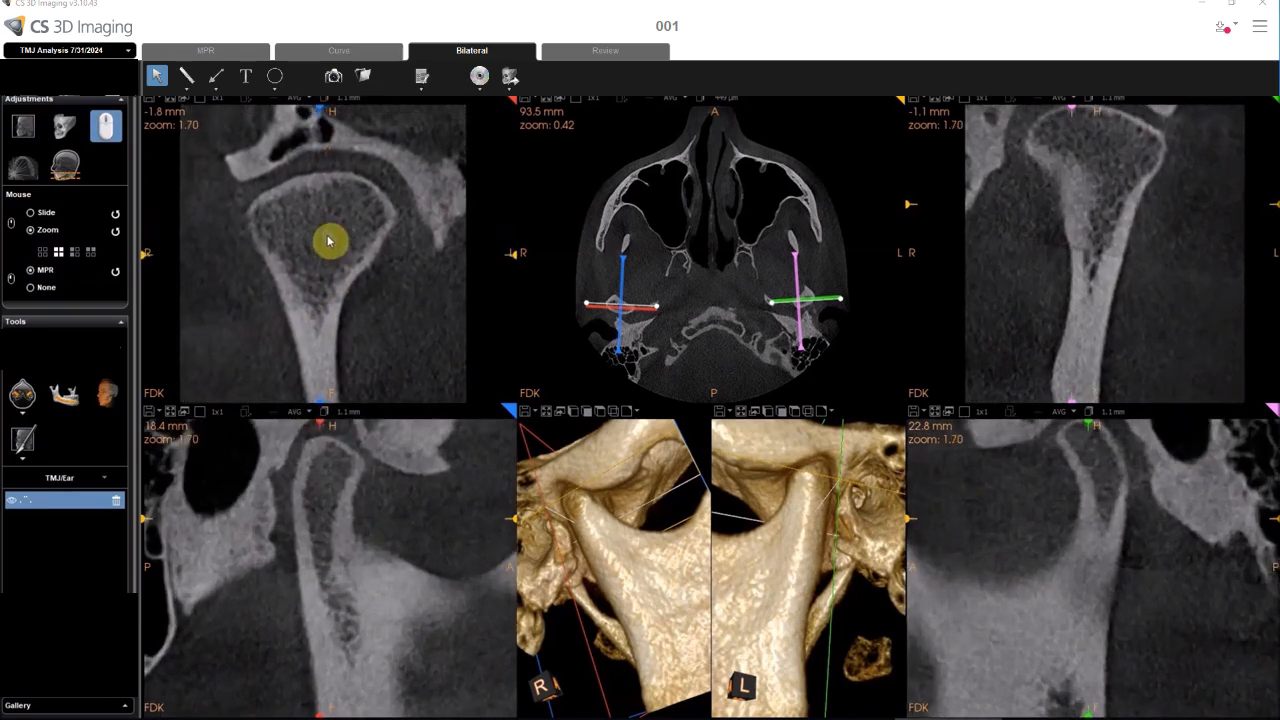
middle_click_drag(401, 574, 327, 611)
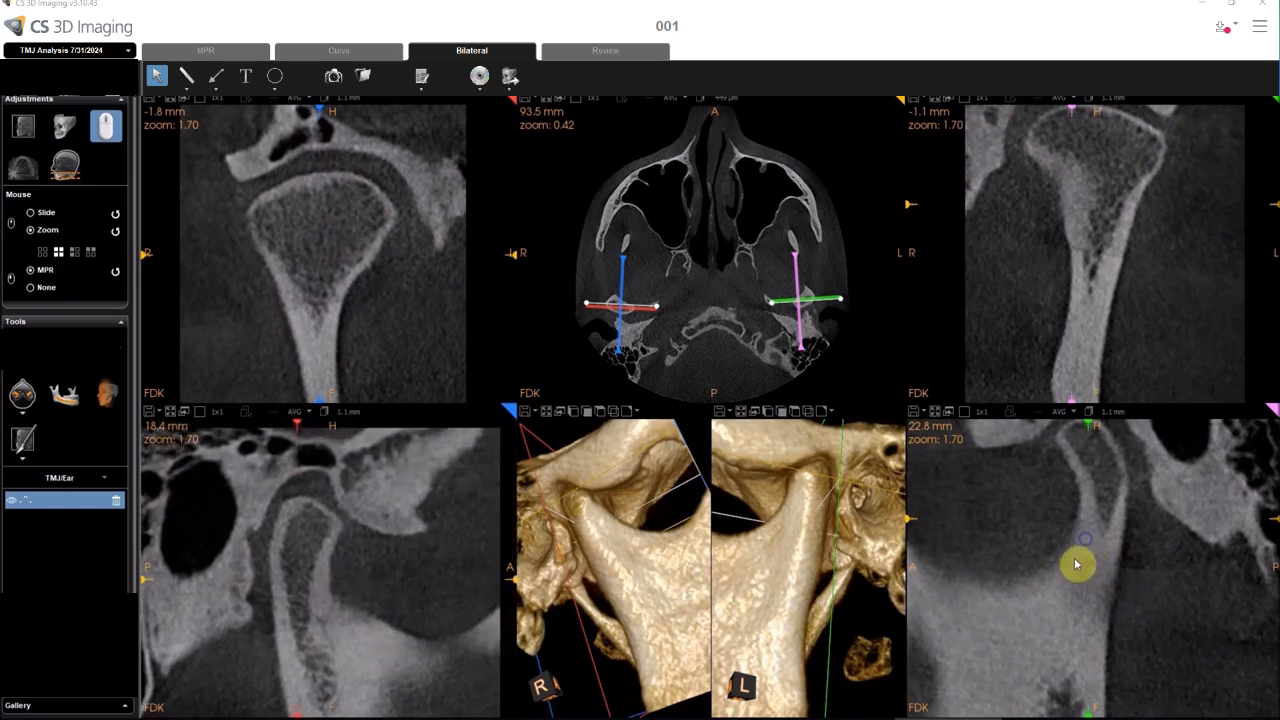
middle_click_drag(1086, 540, 1058, 620)
middle_click_drag(1128, 194, 1143, 266)
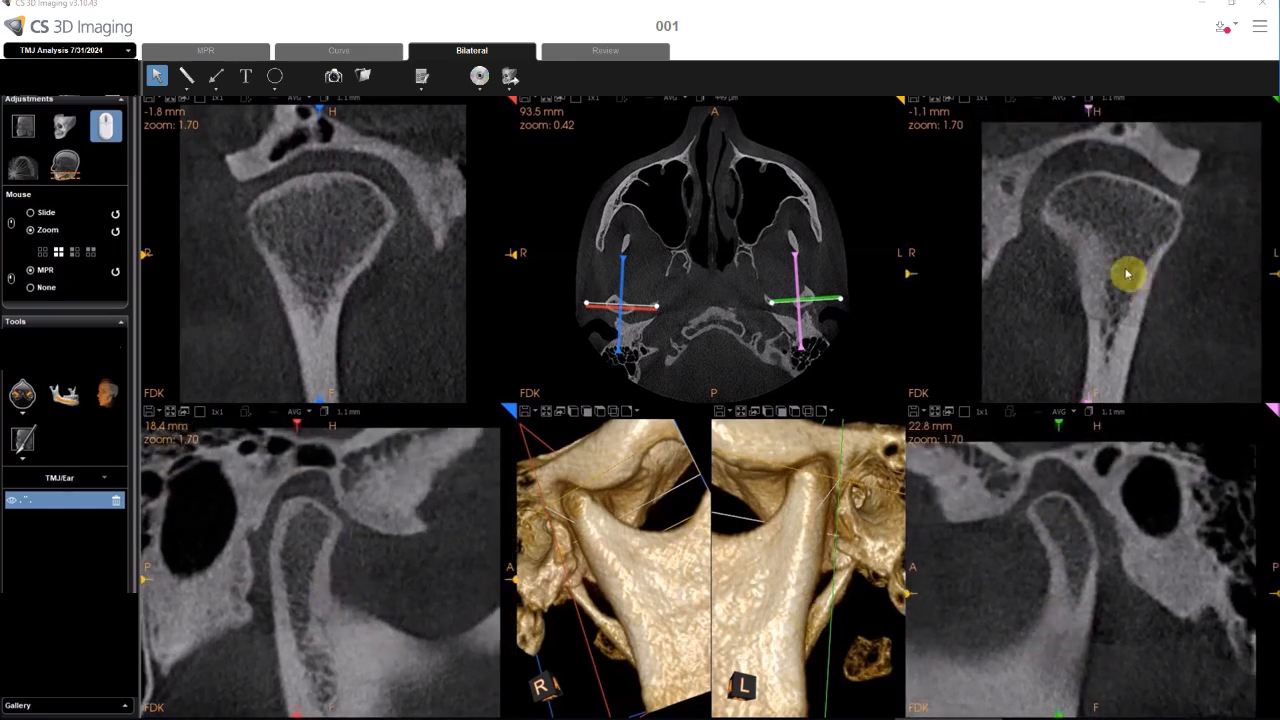
- Synchronize zoom for two views by side and try zooming the right condyle's views in and out
left_click(75, 256)
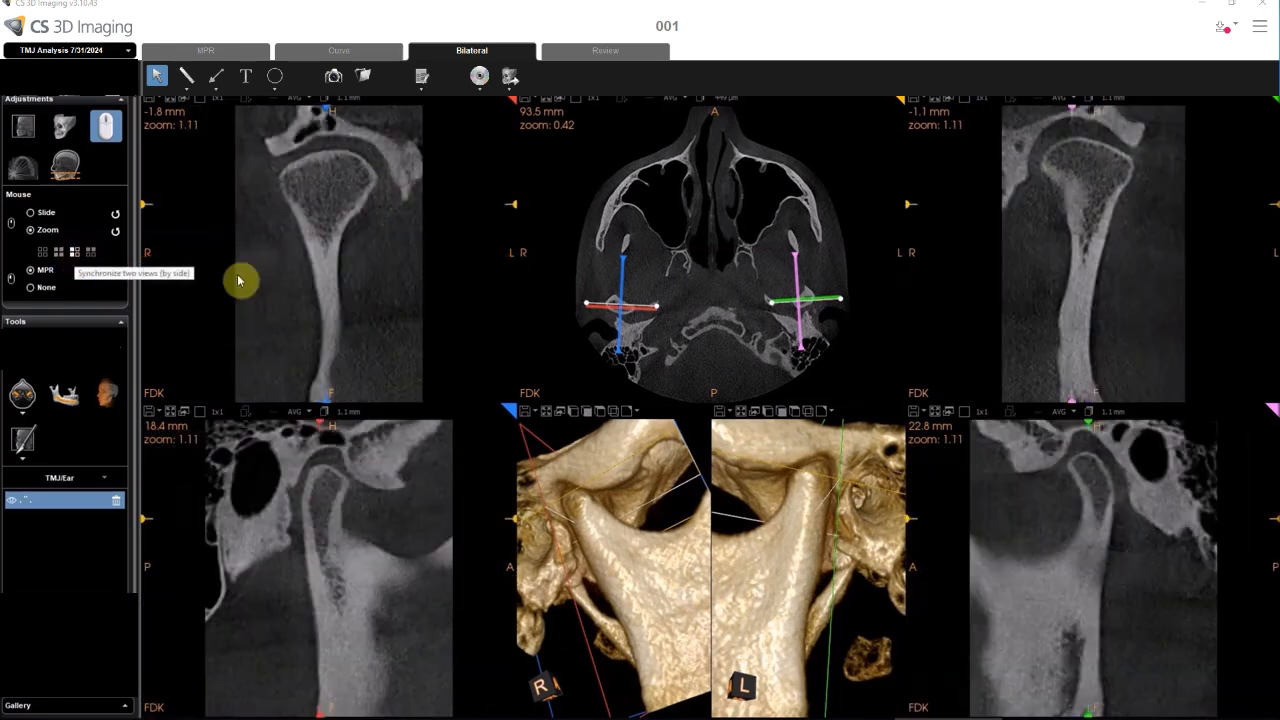
scroll(300, 278, "up", 4)
scroll(298, 280, "down", 2)
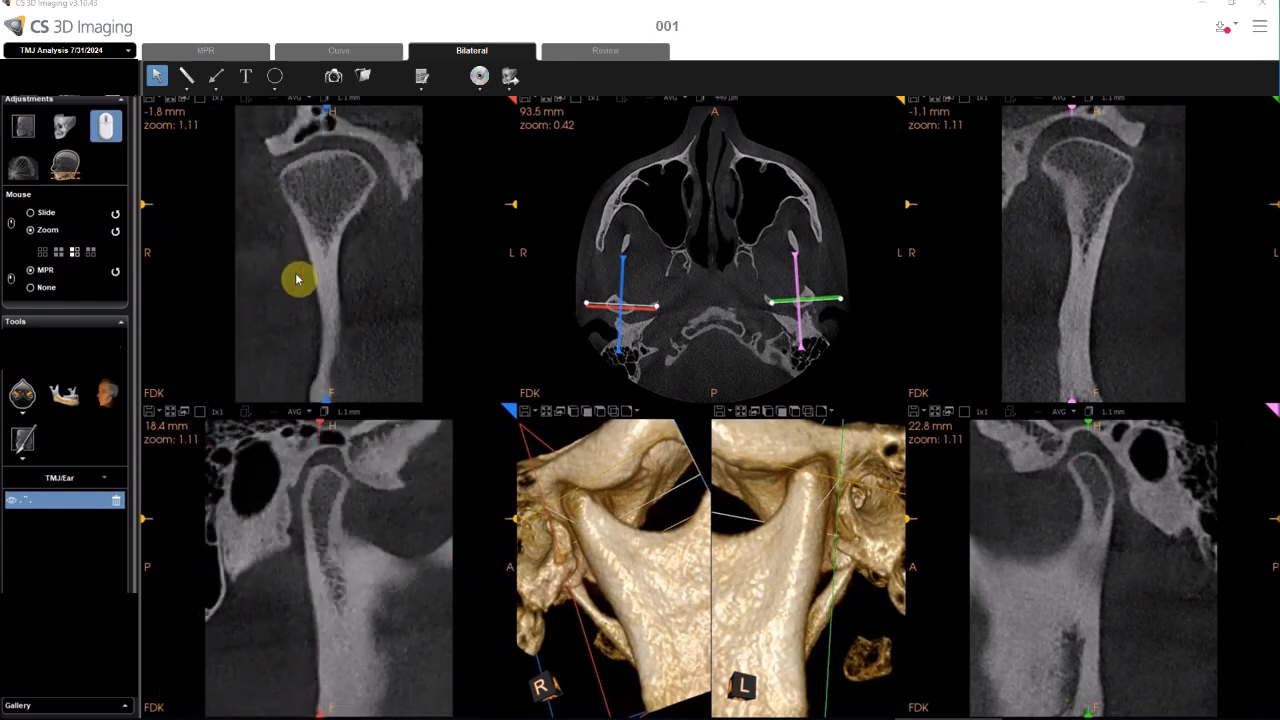
- Synchronize zoom between matching right and left views, magnifying the coronal pair to 1.45 and the sagittal pair to 1.15
left_click(90, 256)
scroll(337, 258, "up", 1)
scroll(337, 258, "up", 2)
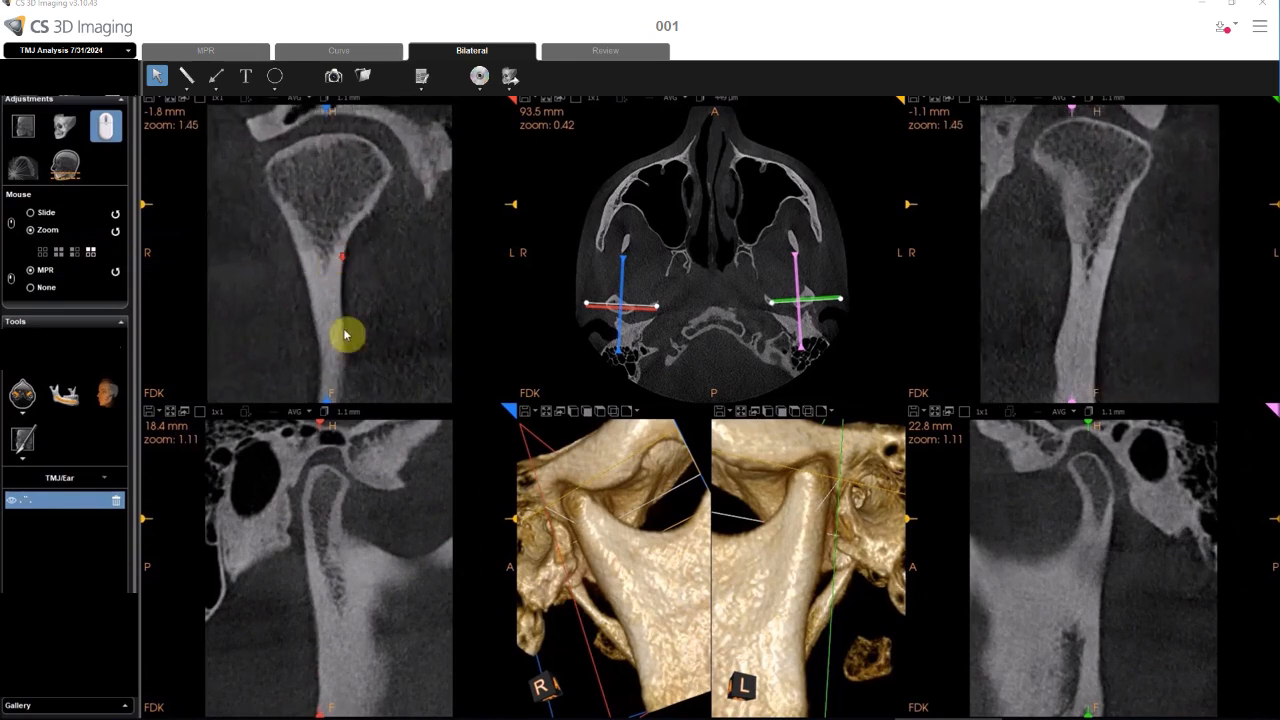
scroll(338, 500, "up", 2)
scroll(338, 500, "down", 2)
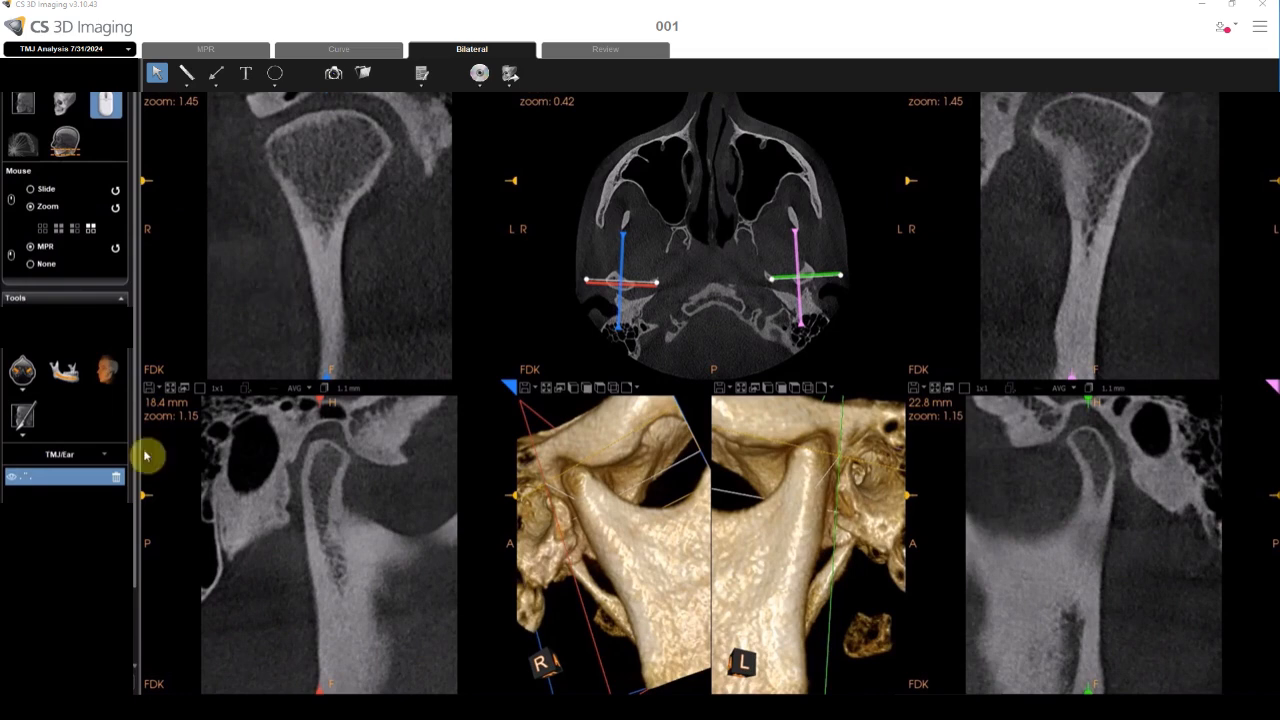
- Delete the TMJ sections, lower the axial slice to tooth level and create paired sections with a line across the right posterior teeth
left_click(115, 477)
left_click_drag(731, 371, 658, 392)
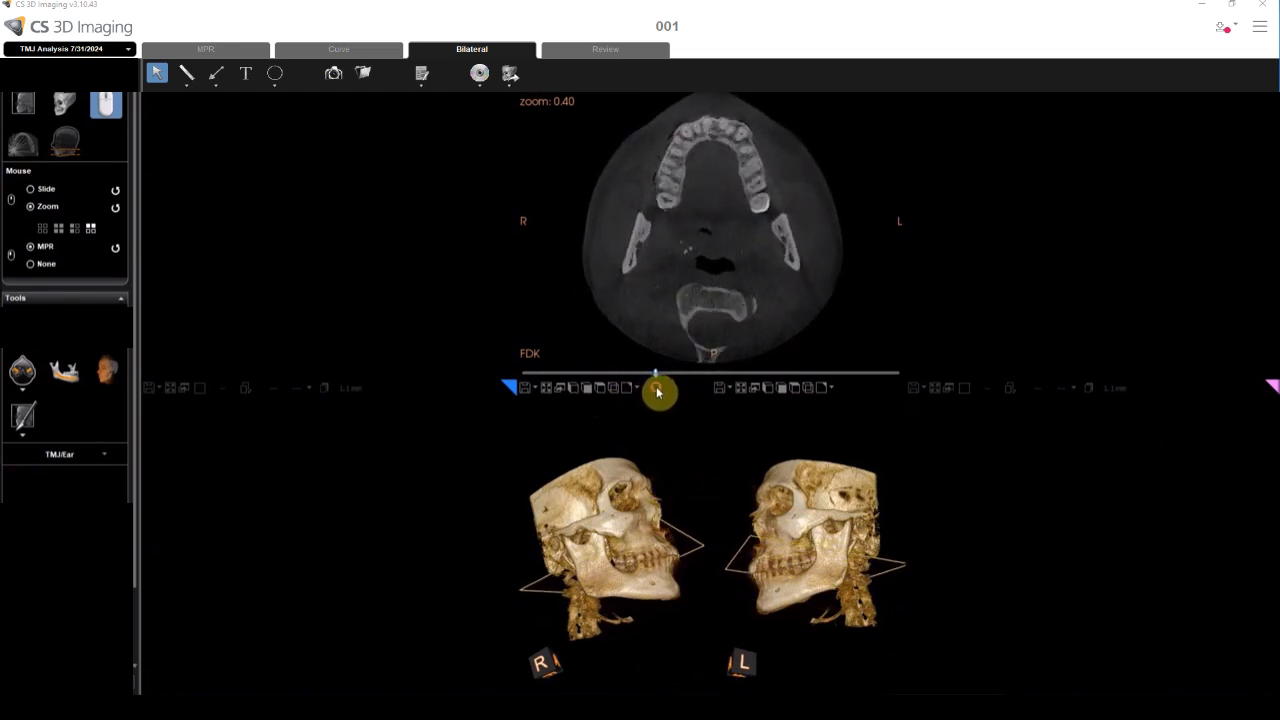
left_click(22, 378)
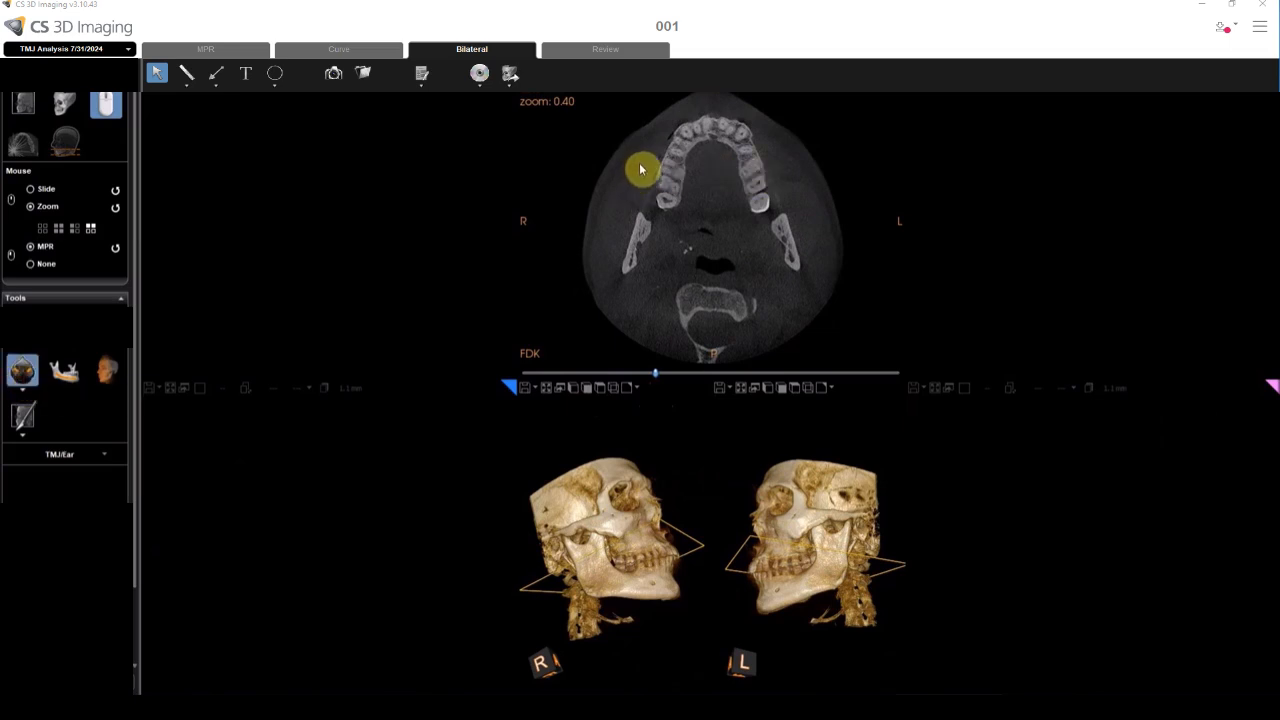
left_click(680, 178)
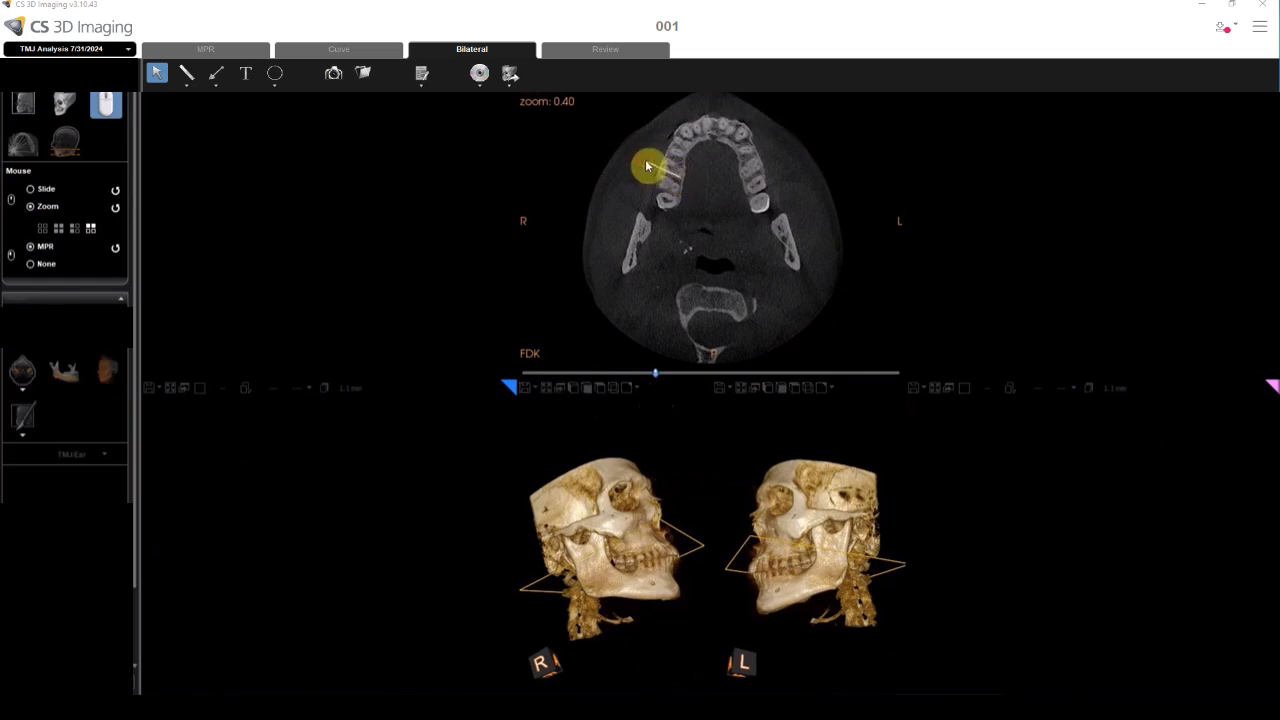
left_click(645, 161)
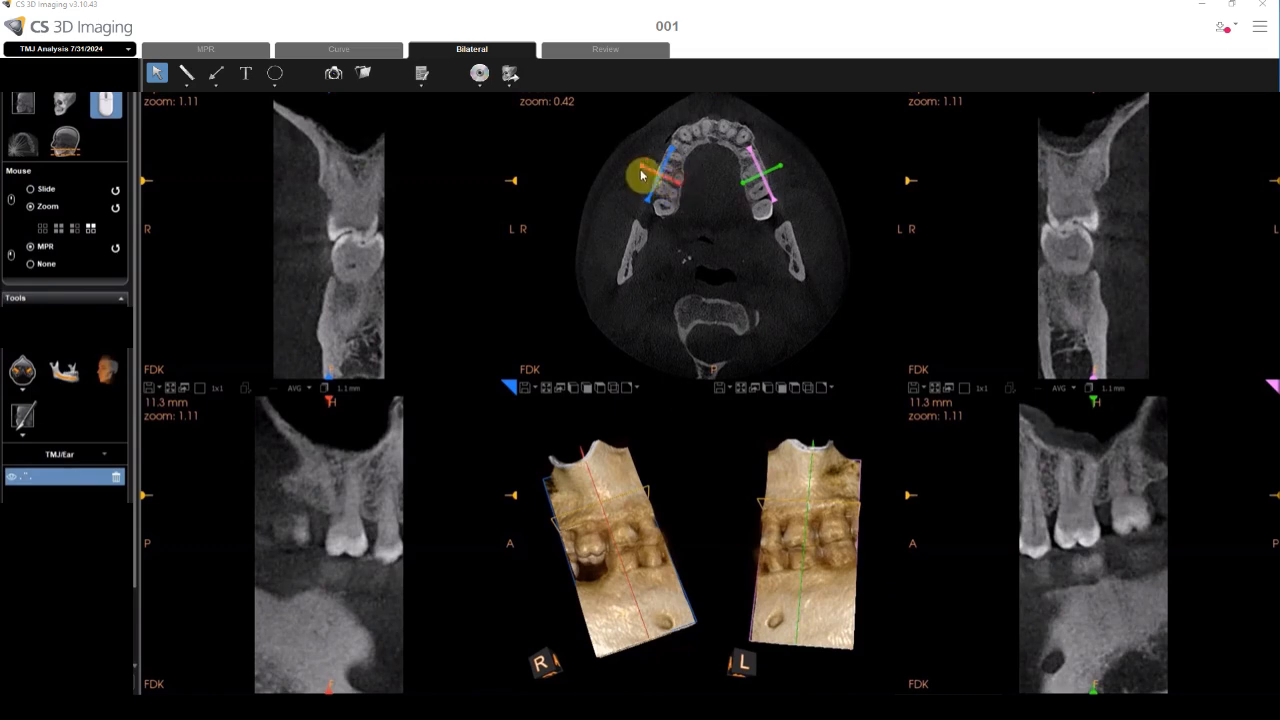
- Extend the right cross-section line inward past the dental arch and rotate both 3D tooth segments to their inner sides
left_click_drag(679, 183, 733, 179)
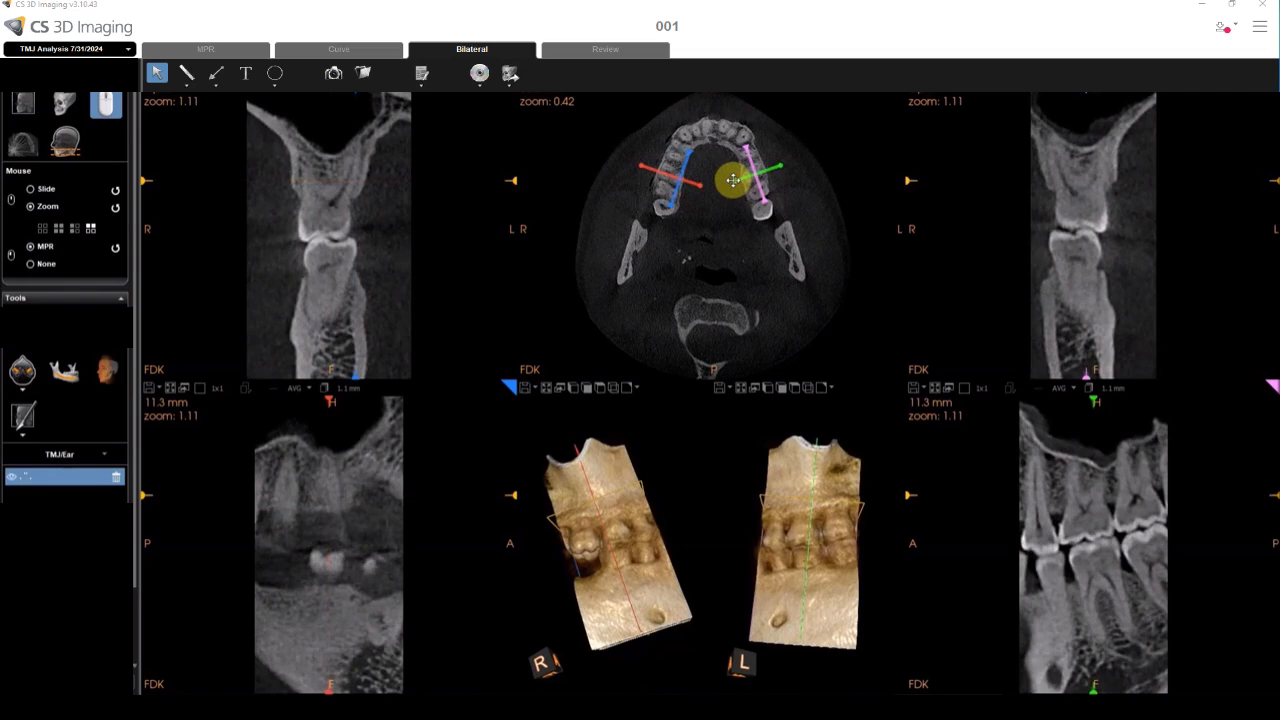
left_click_drag(791, 545, 943, 562)
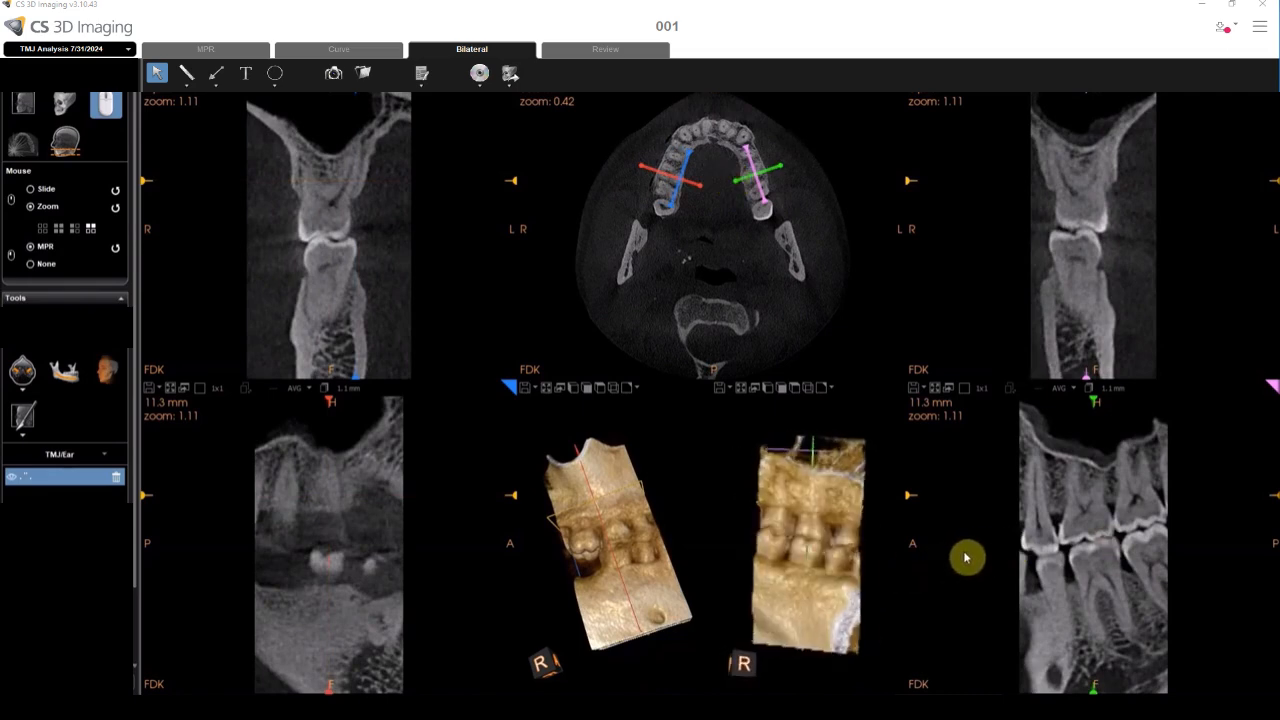
left_click_drag(632, 561, 490, 590)
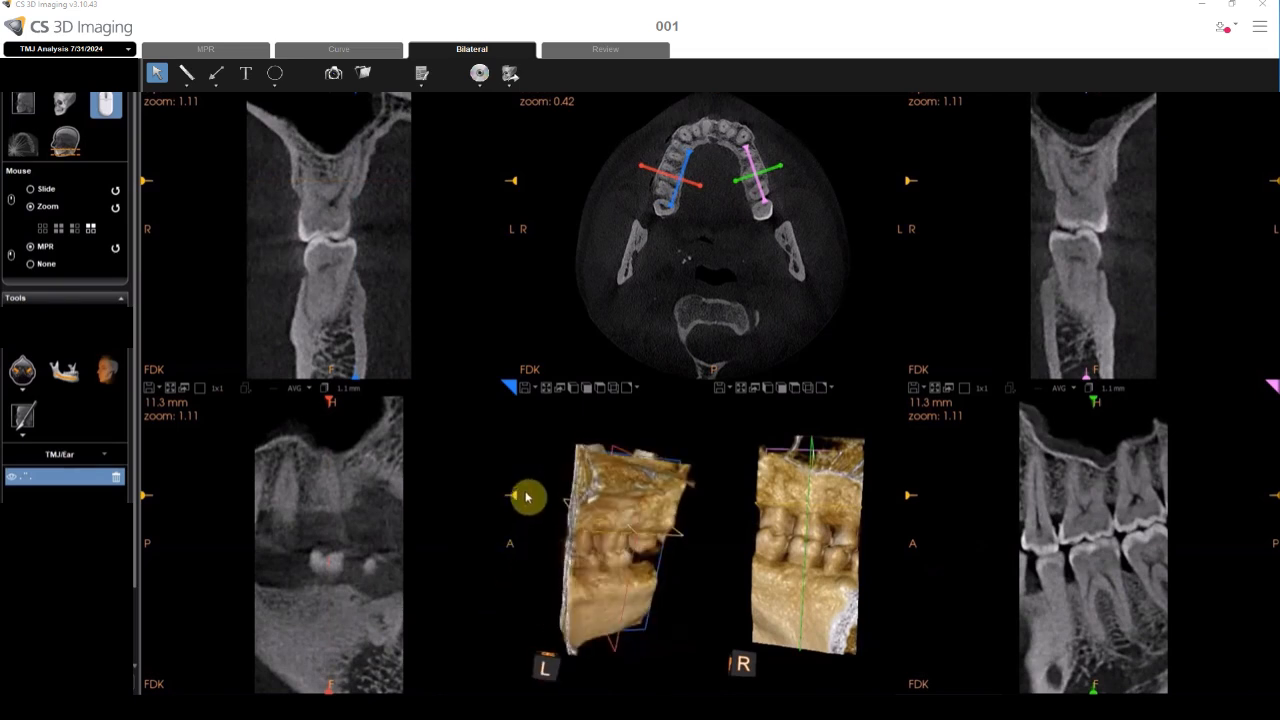
- Replace the dental sections with paired diagonal sections across the cervical vertebra on a lower axial slice, adjusting the 3D view's rotation
left_click(117, 482)
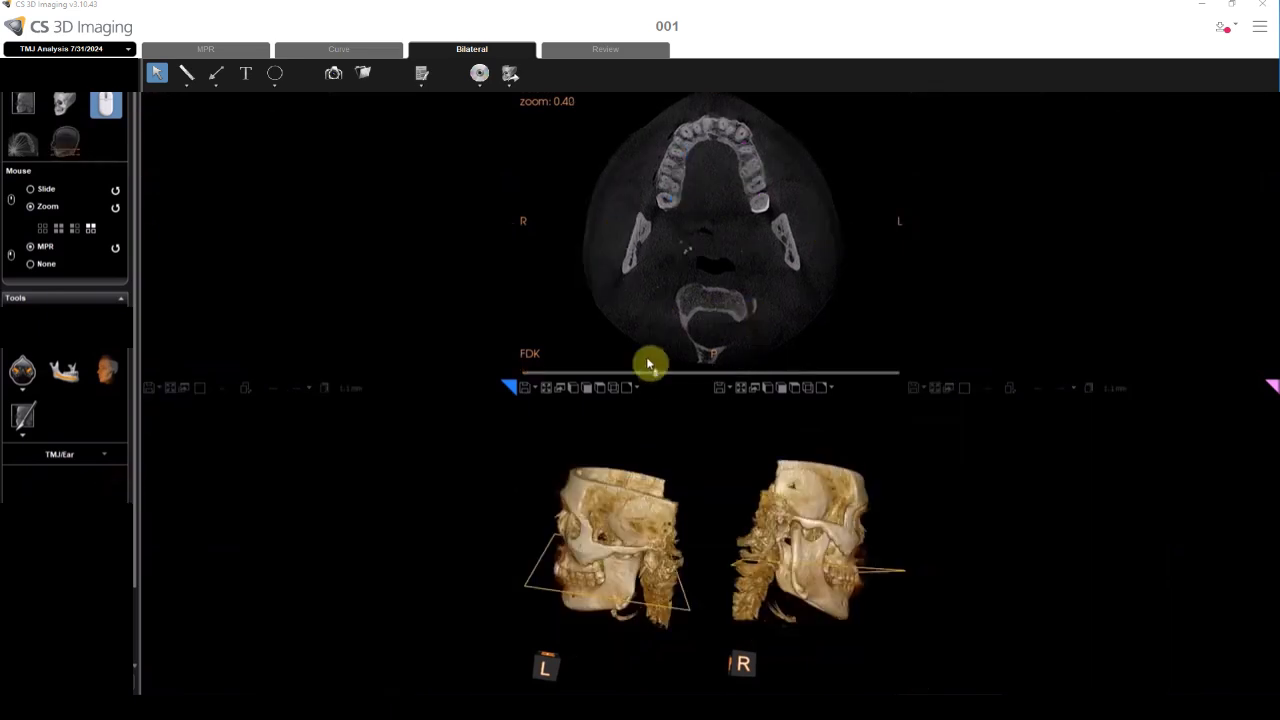
left_click_drag(655, 374, 626, 374)
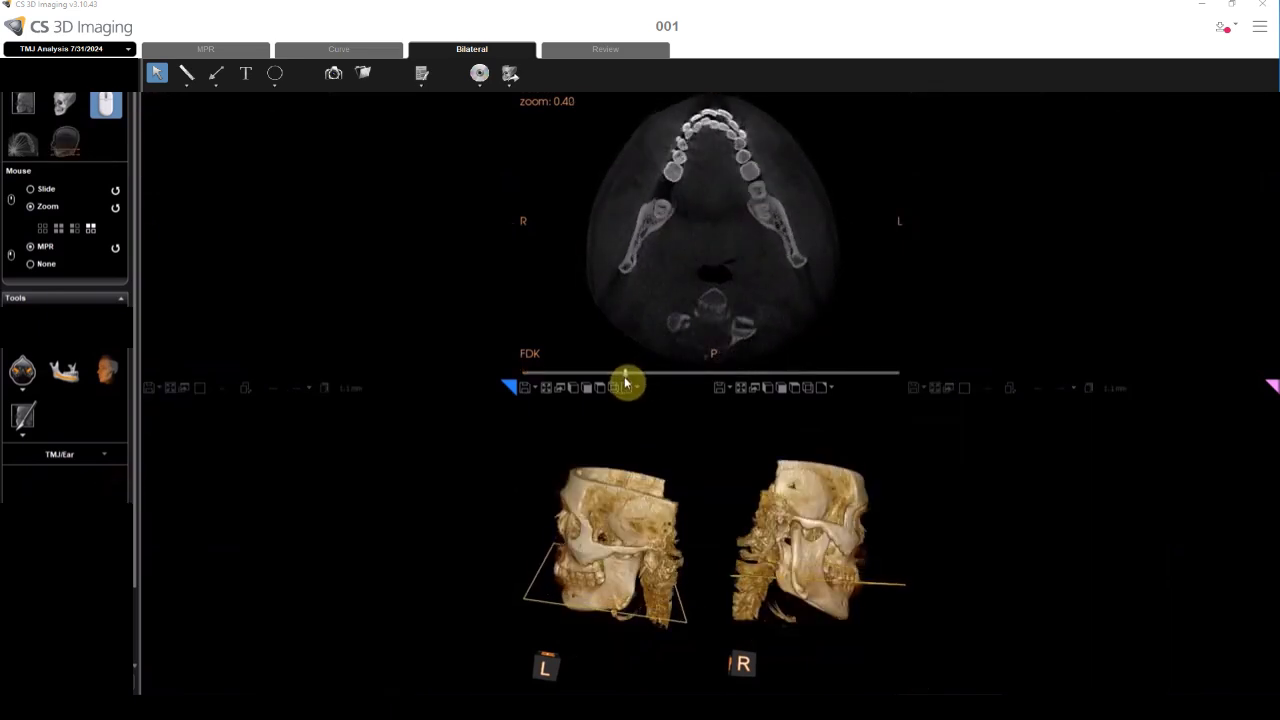
left_click_drag(668, 512, 600, 500)
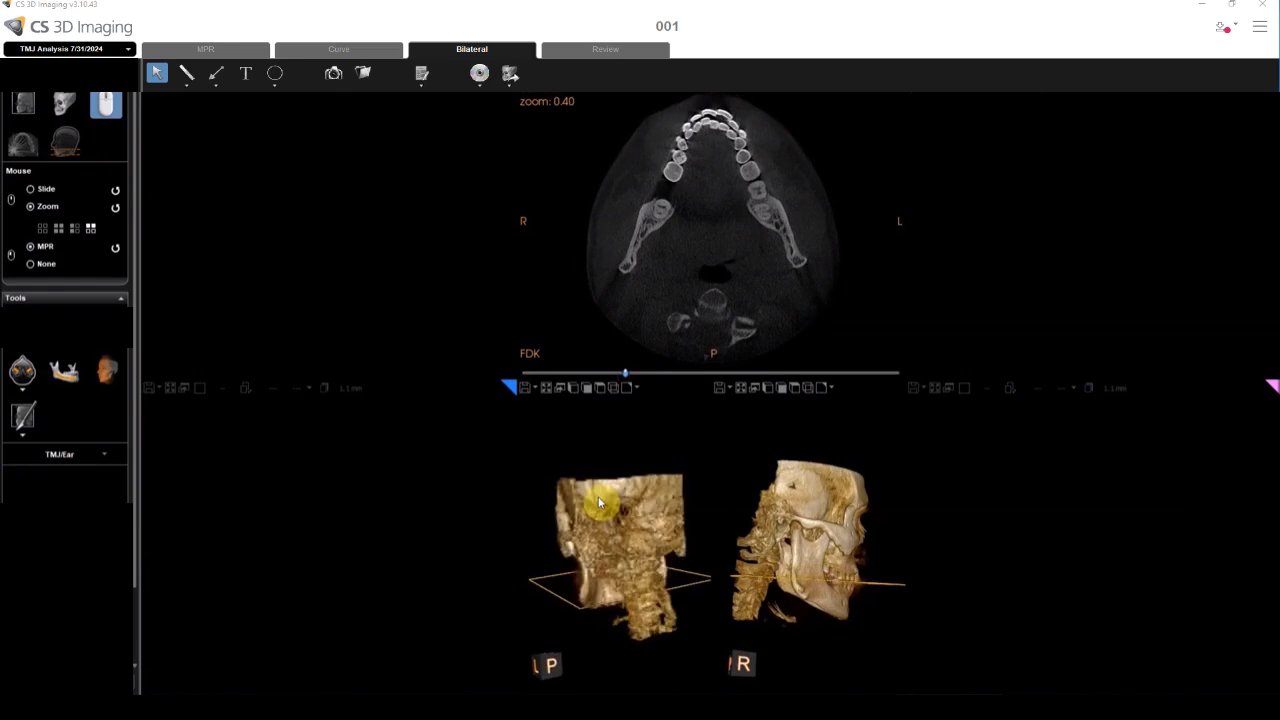
mouse_move(628, 372)
left_mouse_down()
mouse_move(614, 372)
mouse_move(642, 371)
left_mouse_up()
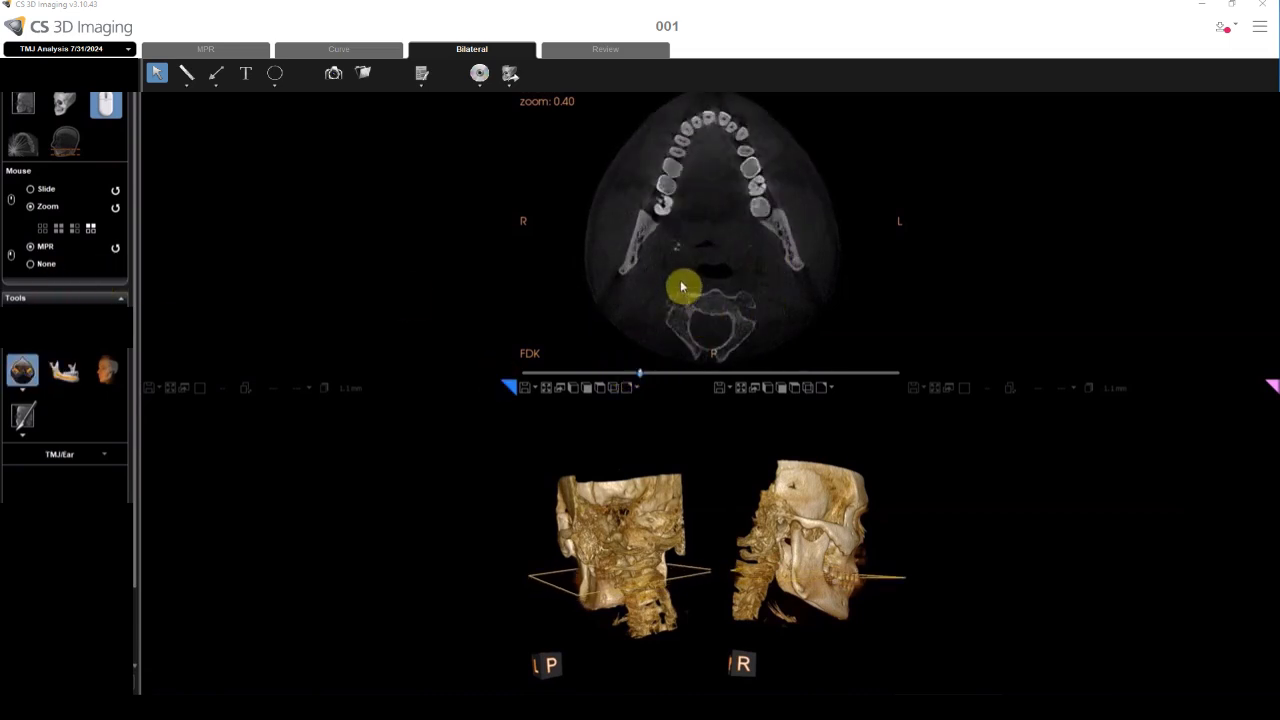
left_click_drag(704, 281, 654, 338)
left_click_drag(609, 580, 651, 591)
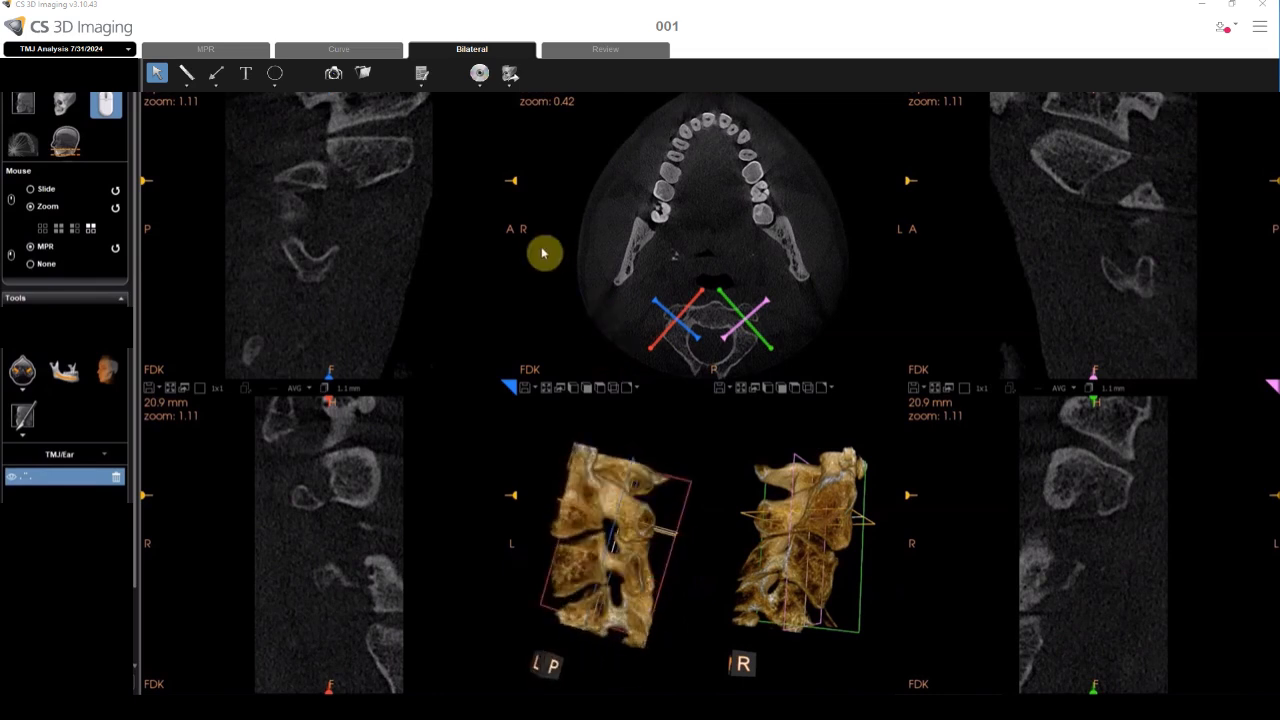